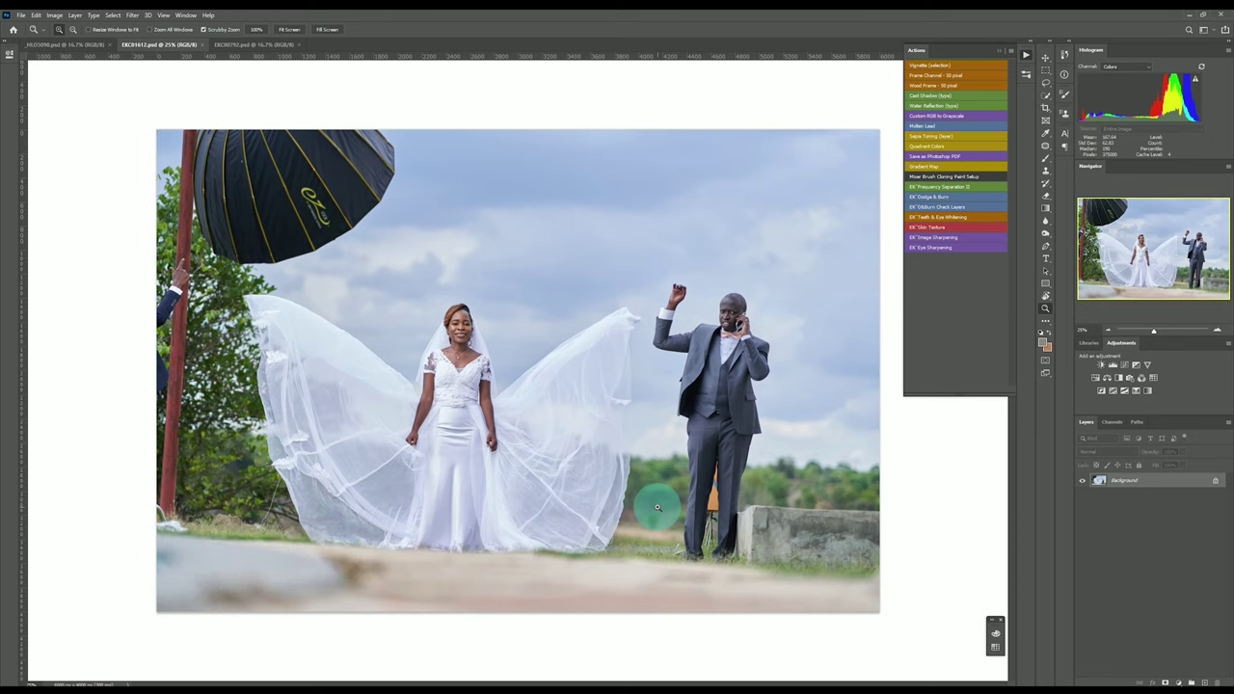
# - With the Move tool active, turn the rulers back on via View > Rulers and drag a vertical guide to the photo's centre
pyautogui.hotkey('ctrl', 'r')
pyautogui.press('v')
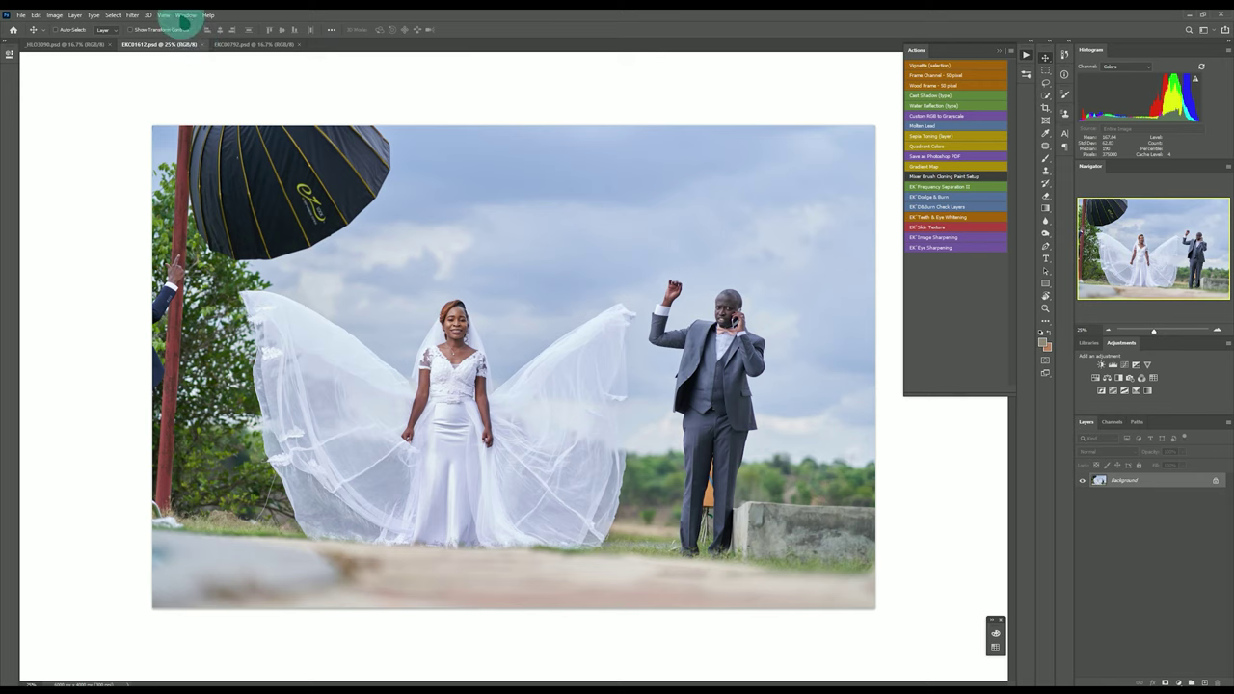
pyautogui.click(164, 15)
pyautogui.click(207, 221)
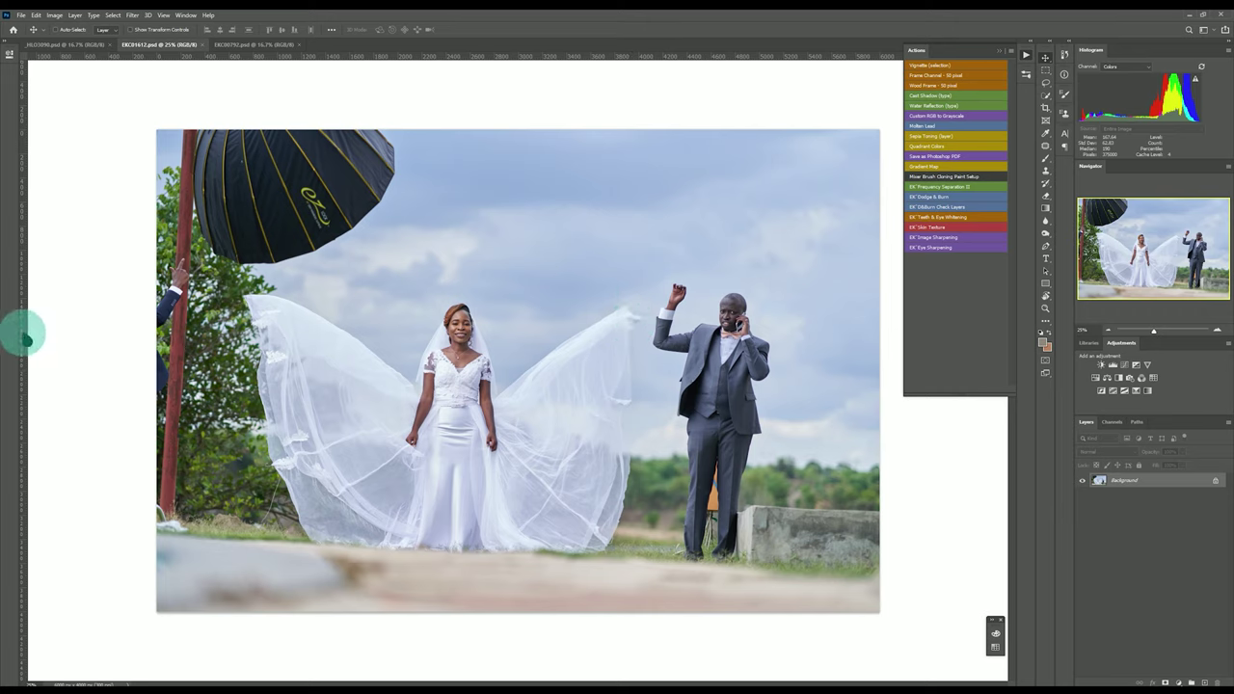
pyautogui.moveTo(27, 339); pyautogui.dragTo(520, 323)
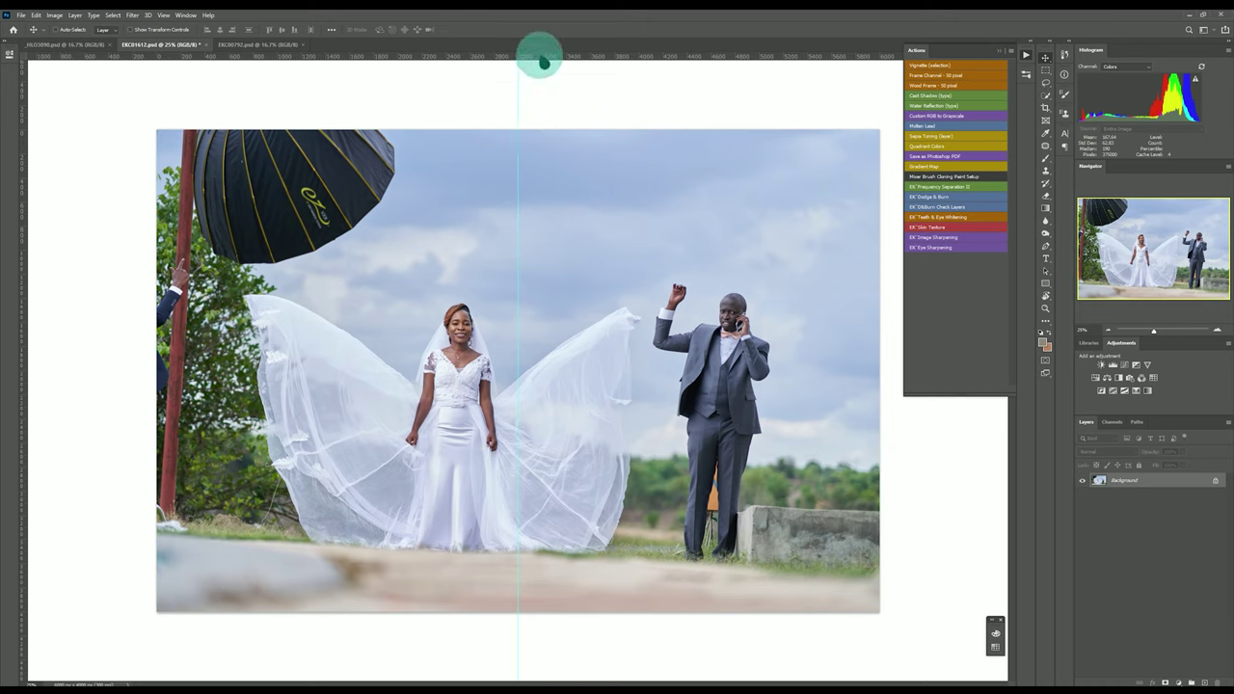
# - Place a horizontal guide on the ground line, then duplicate the background as Layer 1
pyautogui.moveTo(543, 62); pyautogui.dragTo(510, 543)
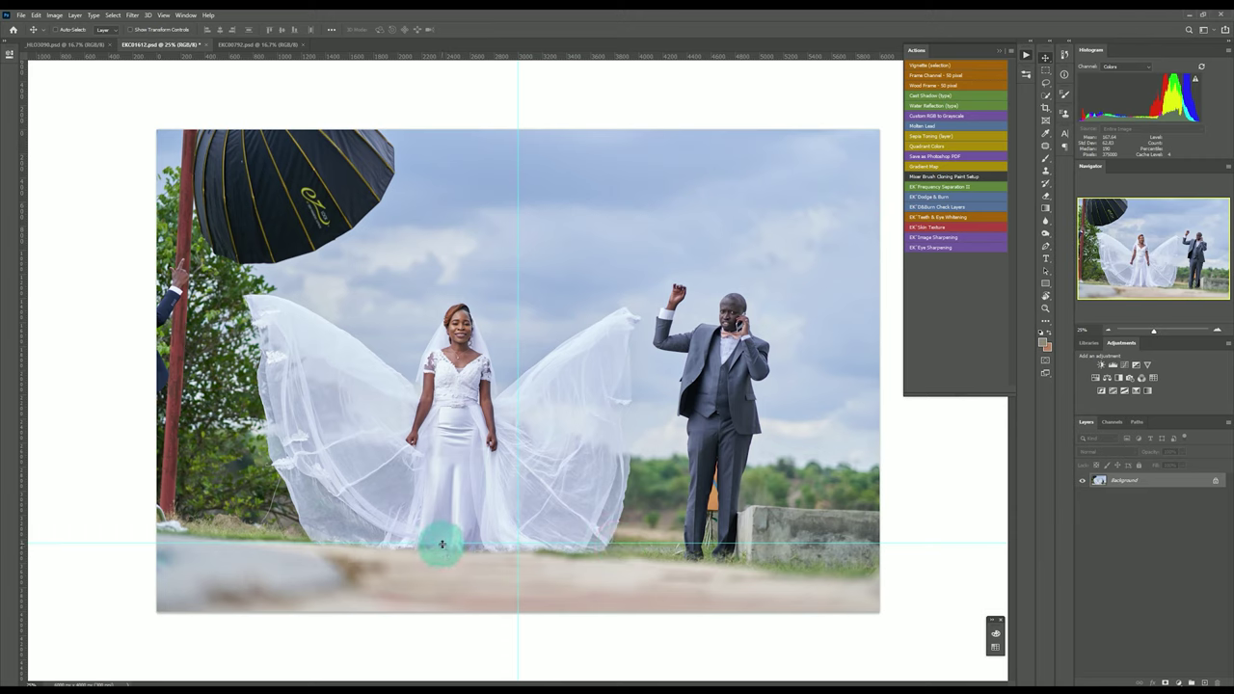
pyautogui.moveTo(443, 544); pyautogui.dragTo(443, 540)
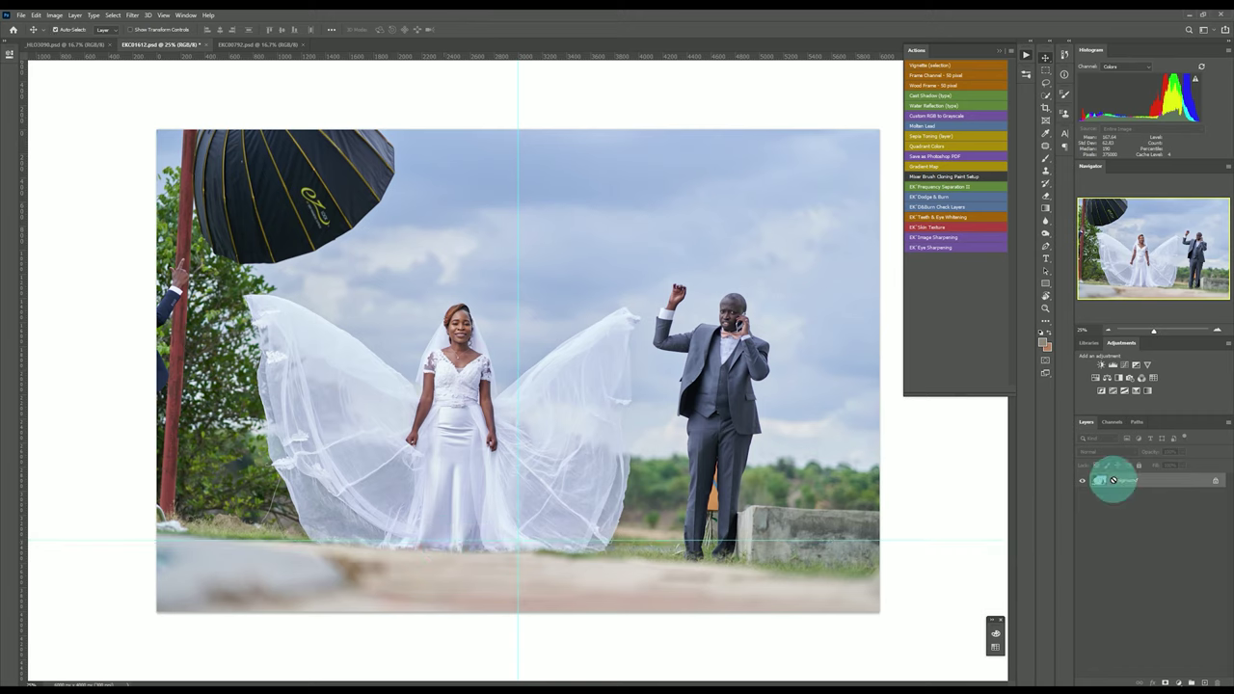
pyautogui.hotkey('ctrl', 'j')
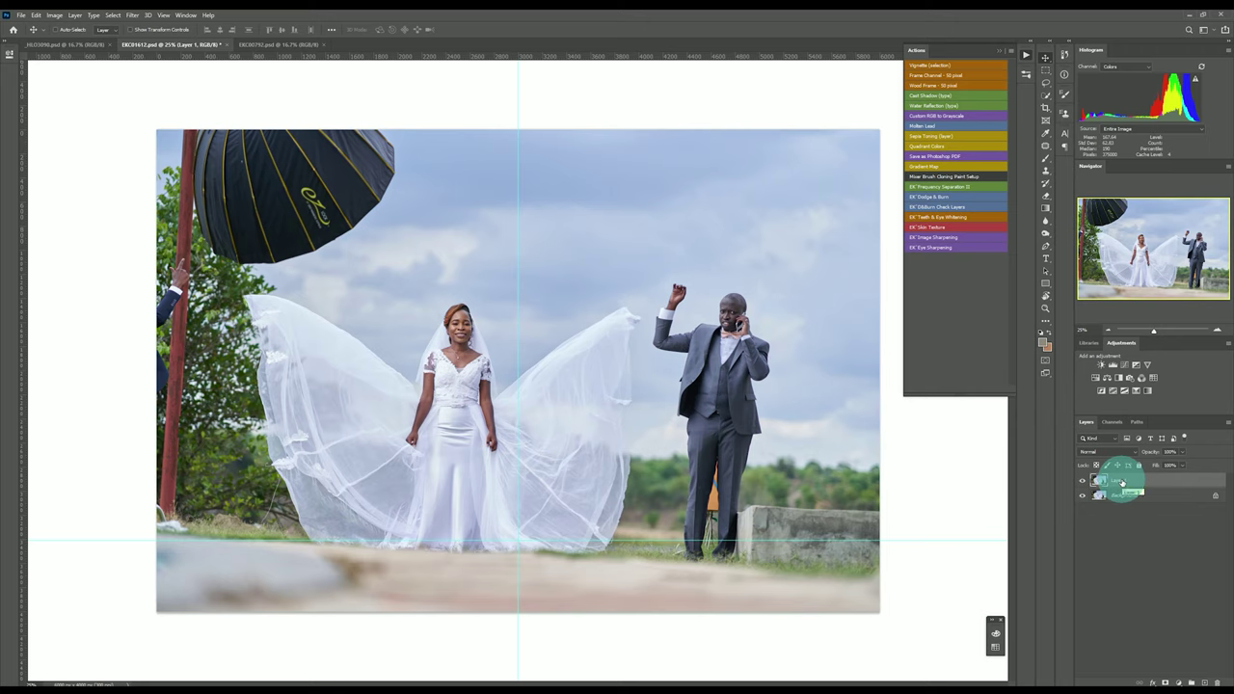
# - Convert Layer 1 to a smart object and start Edit > Free Transform on it
pyautogui.rightClick(1123, 482)
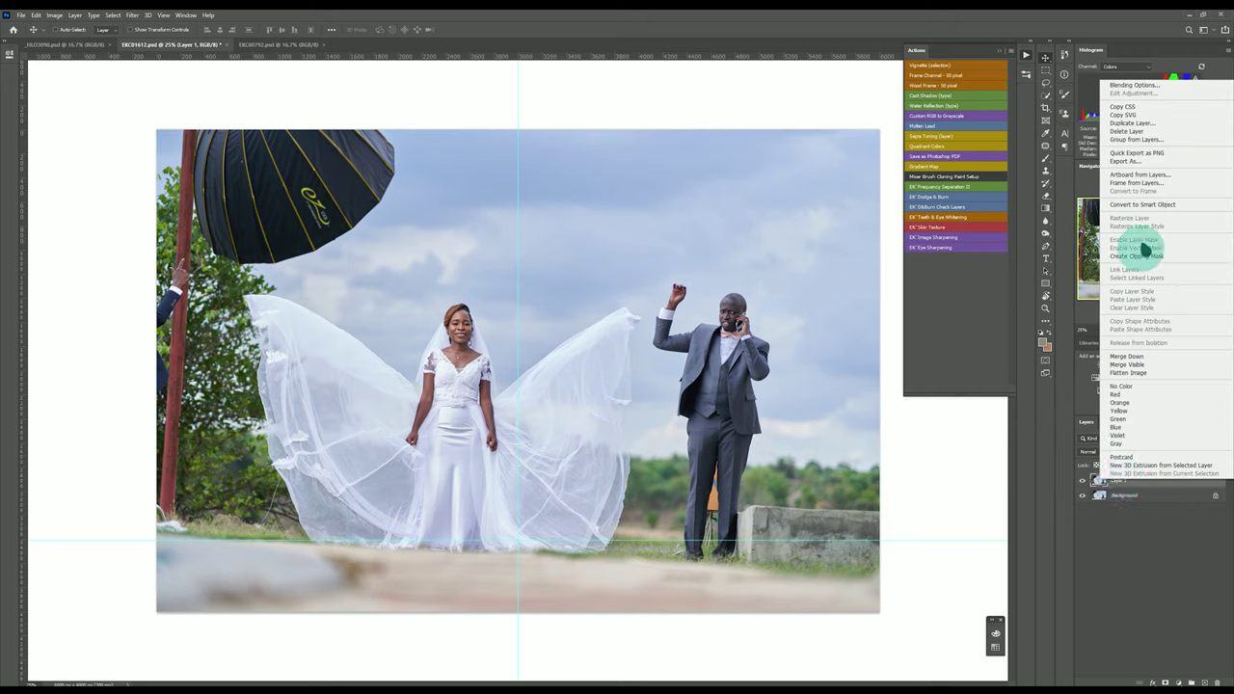
pyautogui.click(1146, 206)
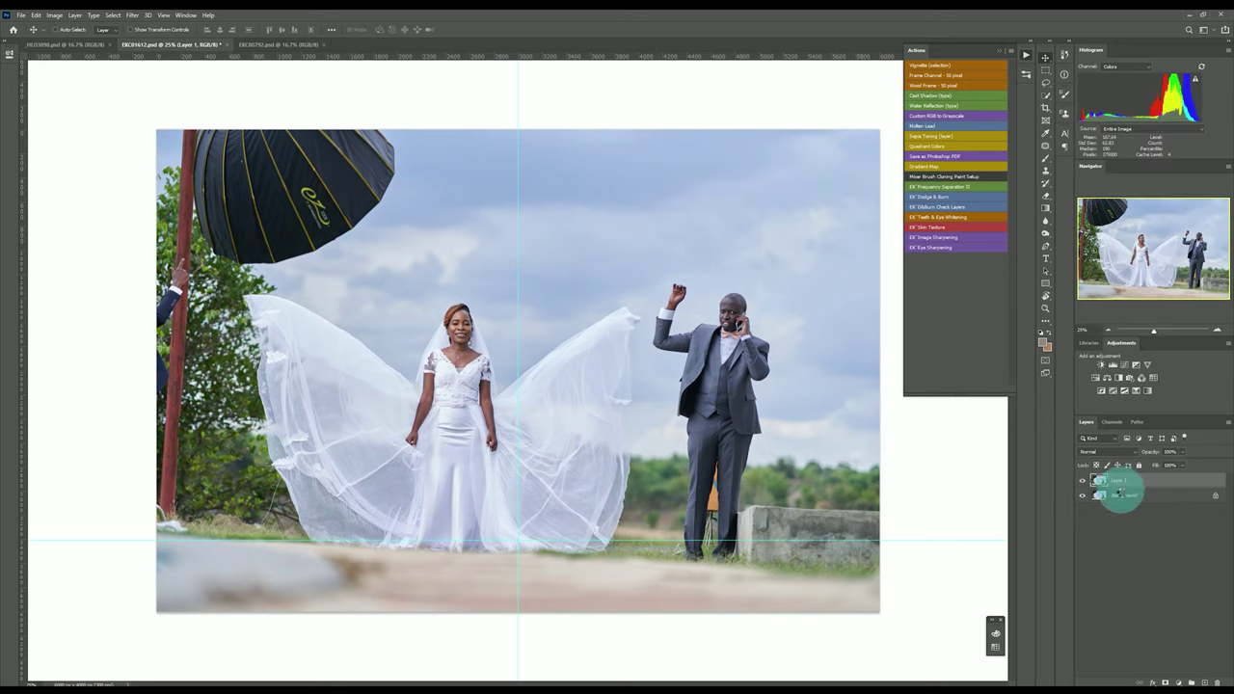
pyautogui.click(614, 410)
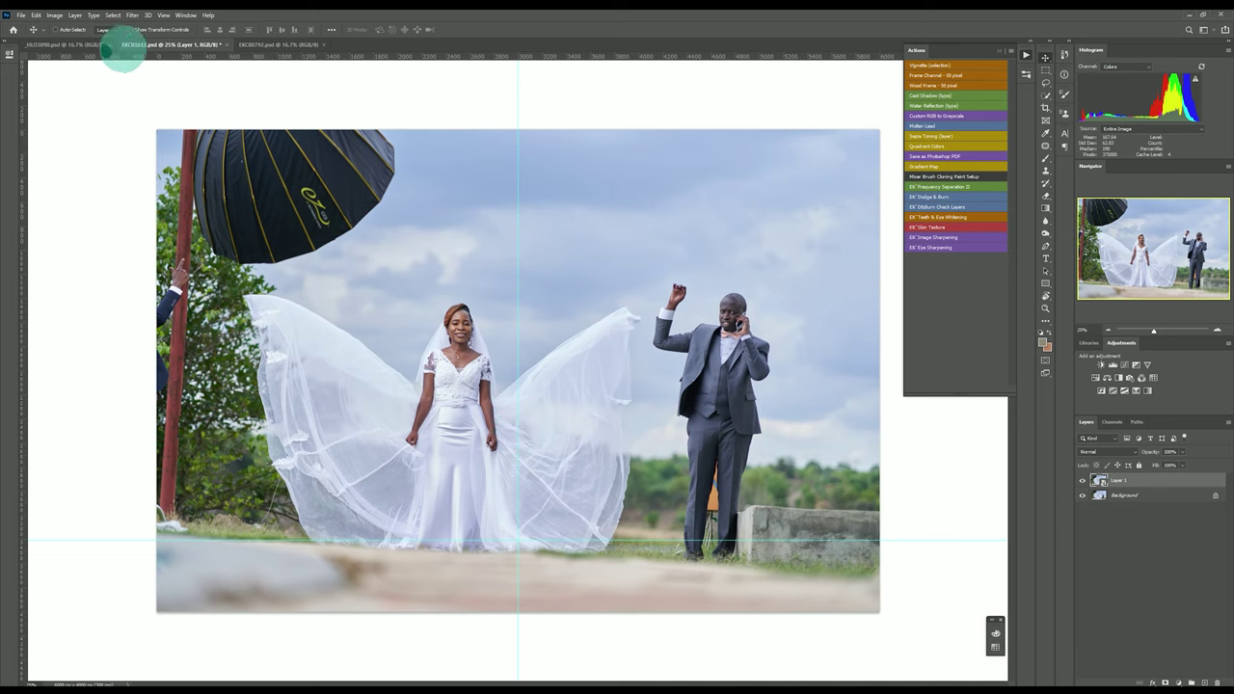
pyautogui.click(35, 15)
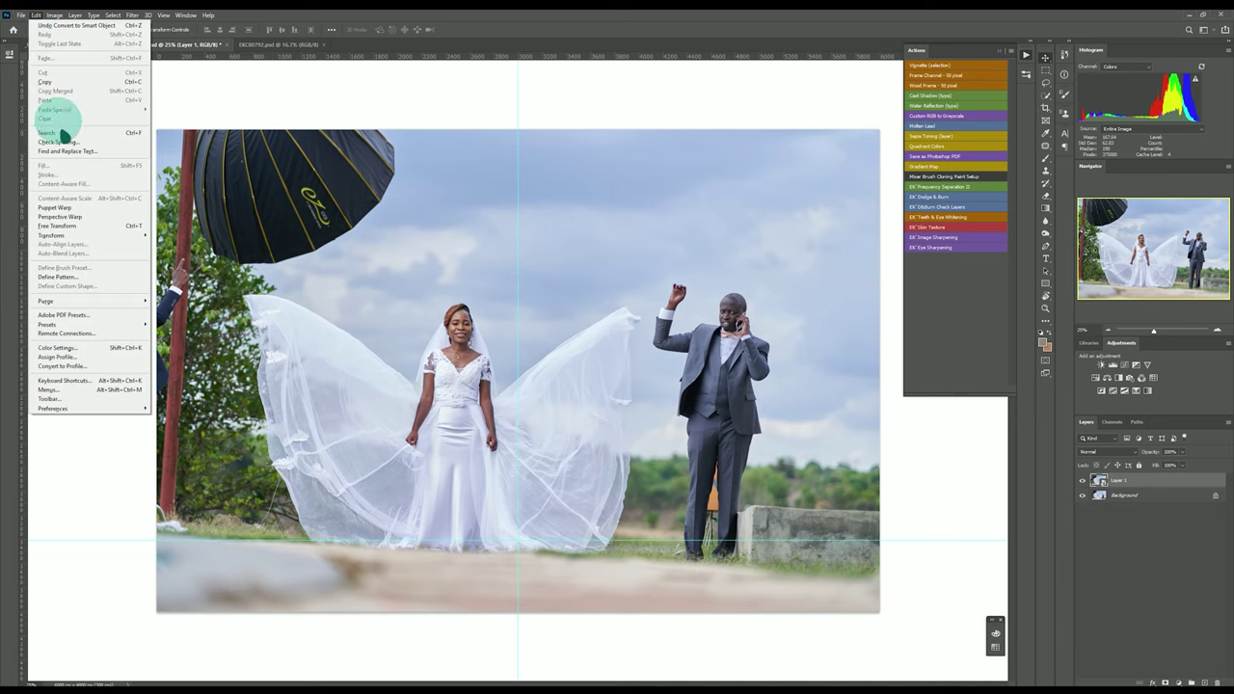
pyautogui.click(86, 227)
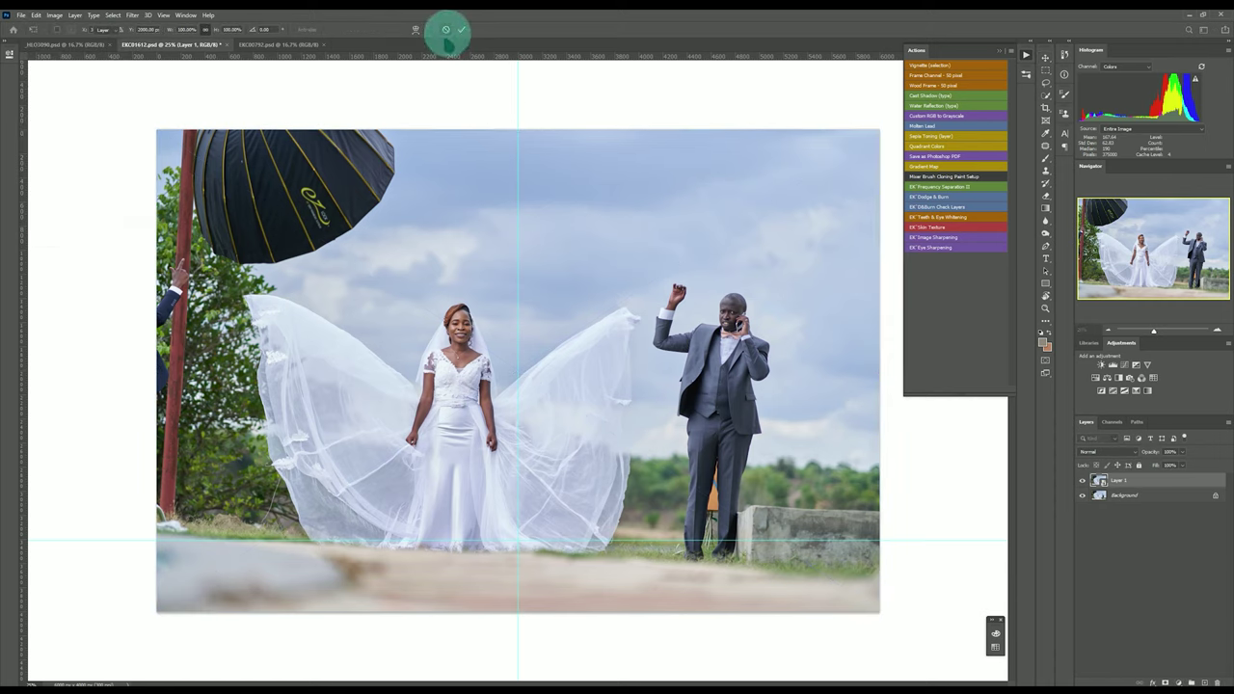
# - Rotate Layer 1 slightly counterclockwise, stretch it up and down to the grass guide, and commit
pyautogui.click(447, 30)
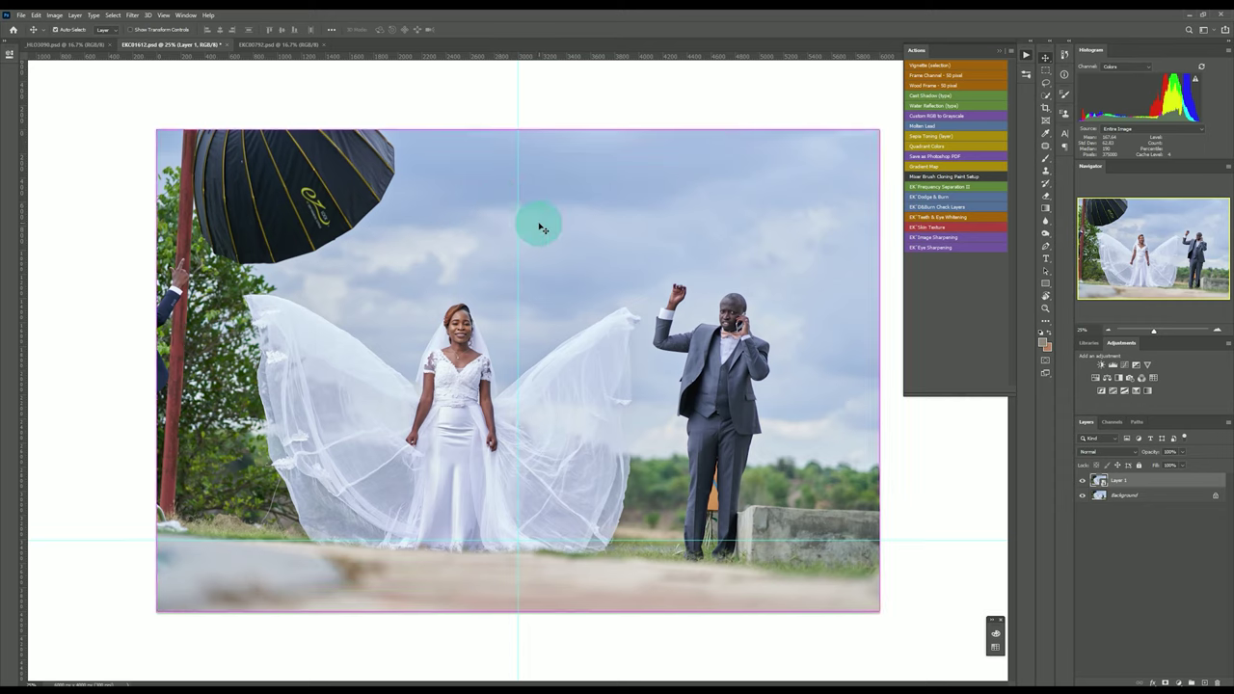
pyautogui.hotkey('ctrl', 't')
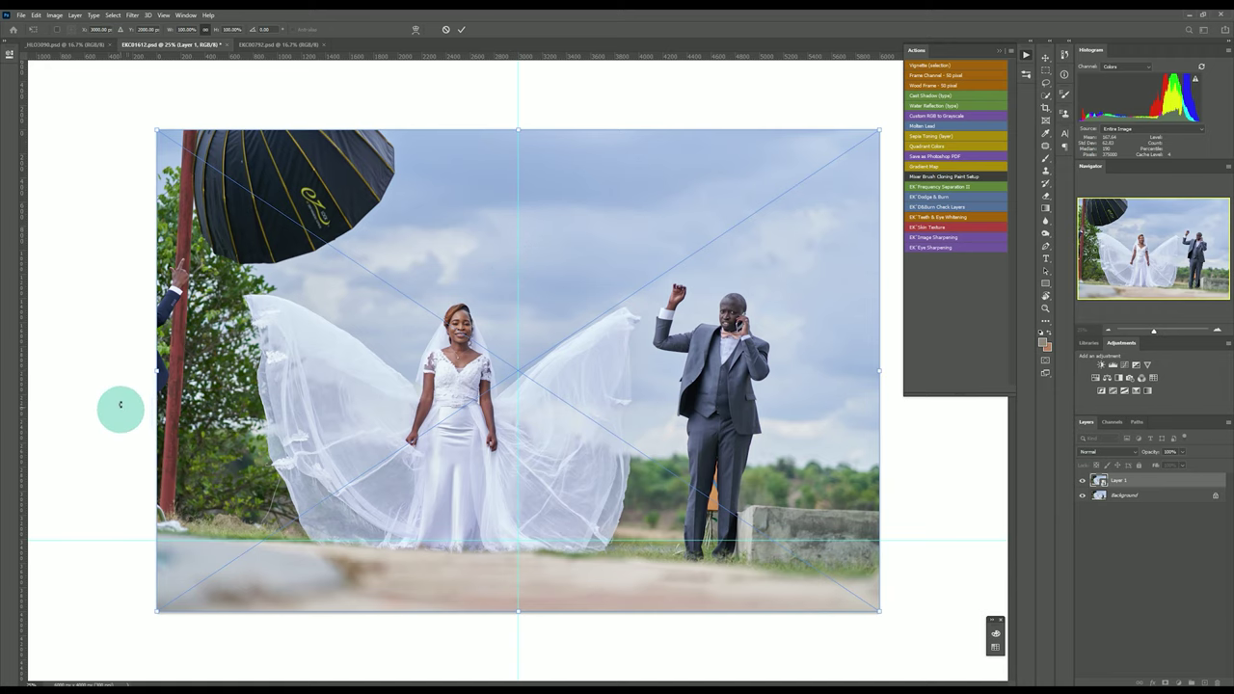
pyautogui.moveTo(117, 357); pyautogui.dragTo(116, 374)
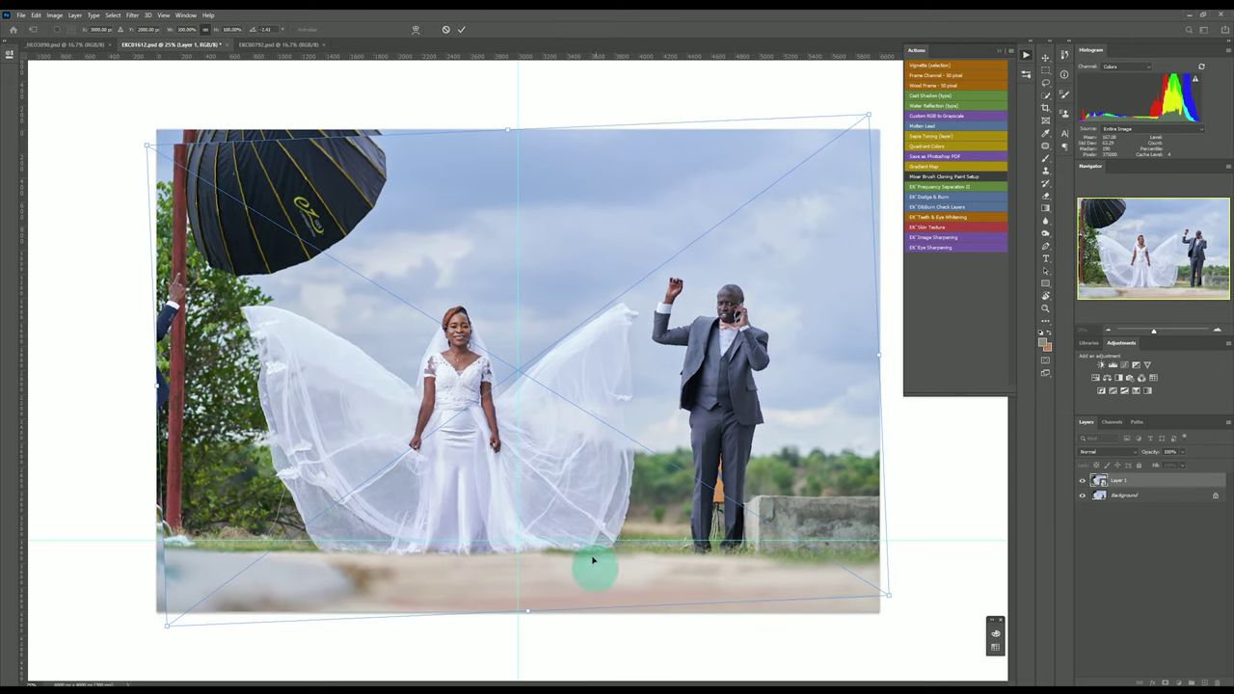
pyautogui.moveTo(587, 542); pyautogui.dragTo(588, 552)
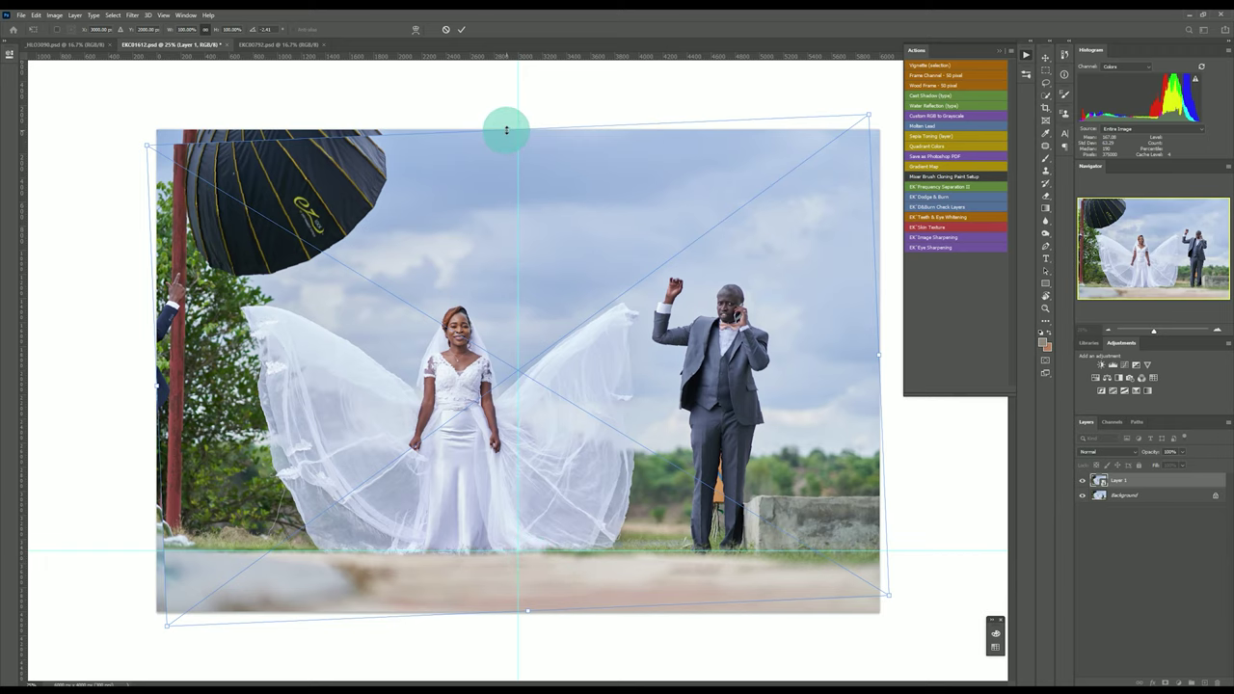
pyautogui.moveTo(507, 127); pyautogui.dragTo(502, 108)
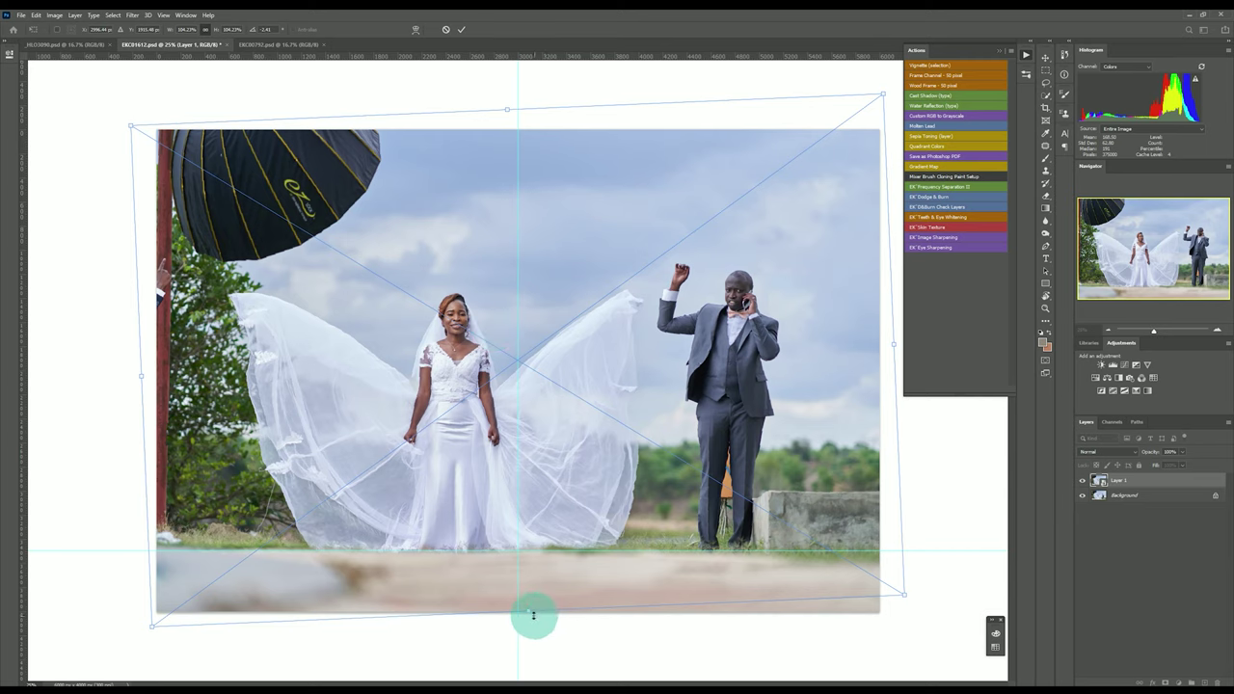
pyautogui.moveTo(530, 614); pyautogui.dragTo(529, 631)
pyautogui.press('Return')
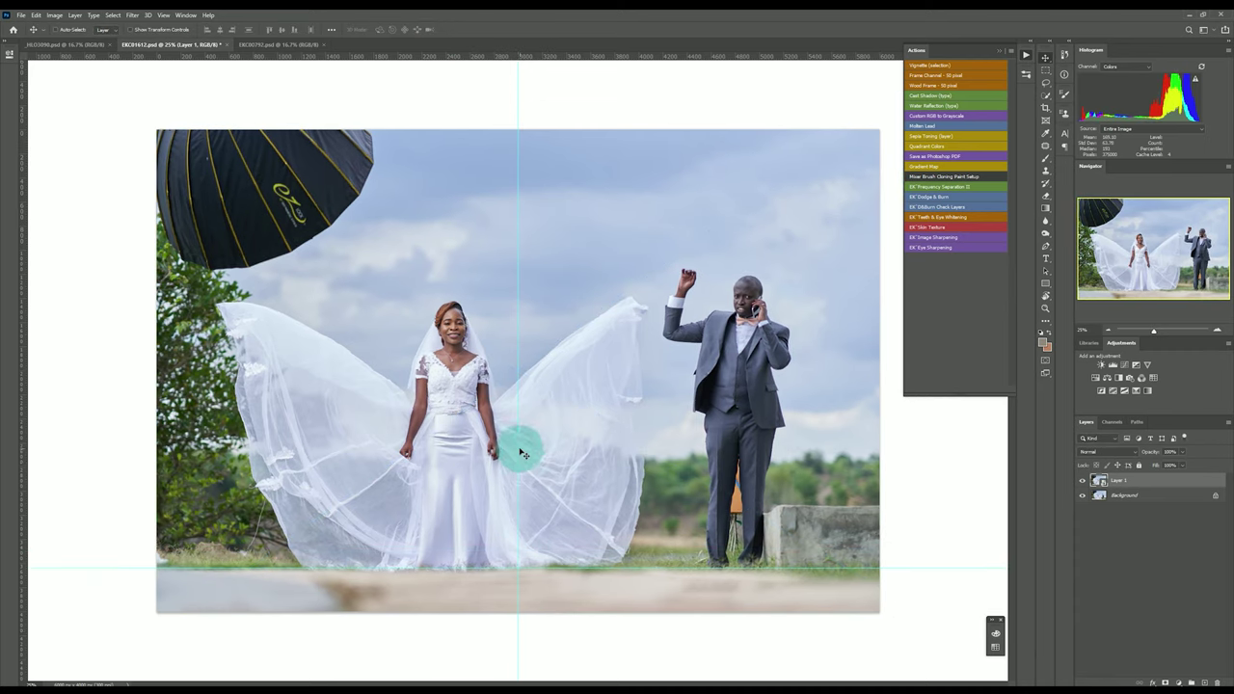
# - Drag both guides back into the rulers and toggle Layer 1's visibility to compare with the background
pyautogui.moveTo(518, 444); pyautogui.dragTo(22, 398)
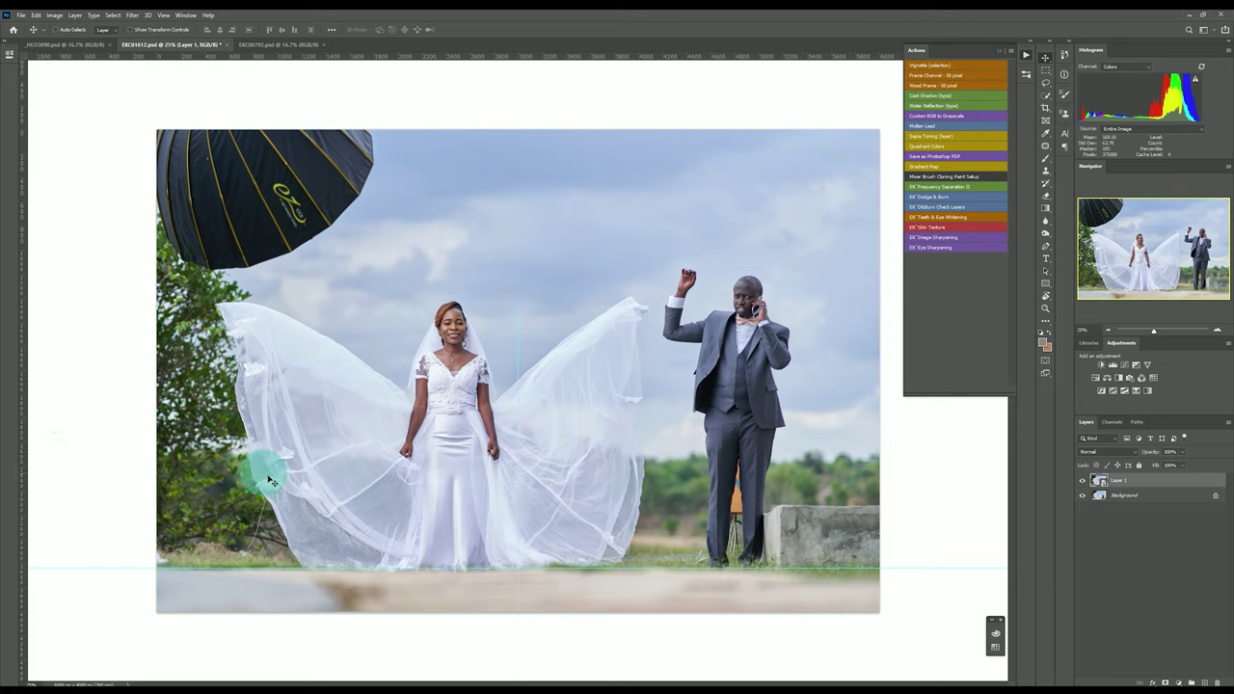
pyautogui.moveTo(530, 569); pyautogui.dragTo(575, 51)
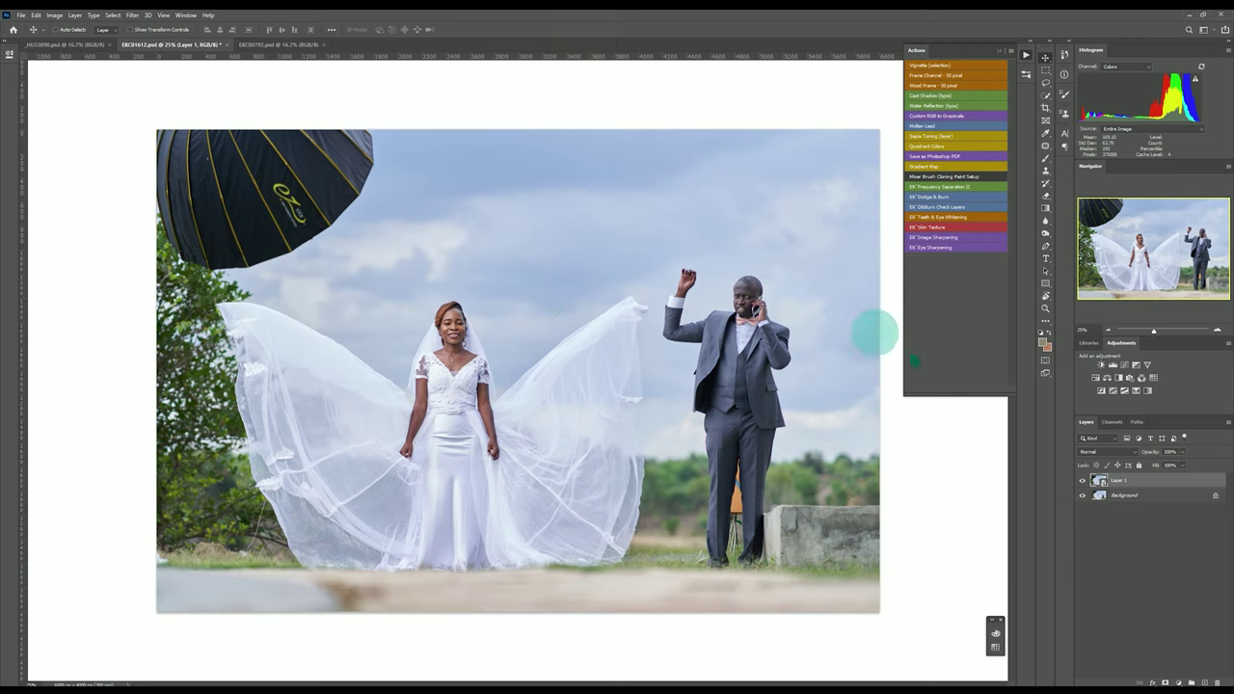
pyautogui.click(1083, 481)
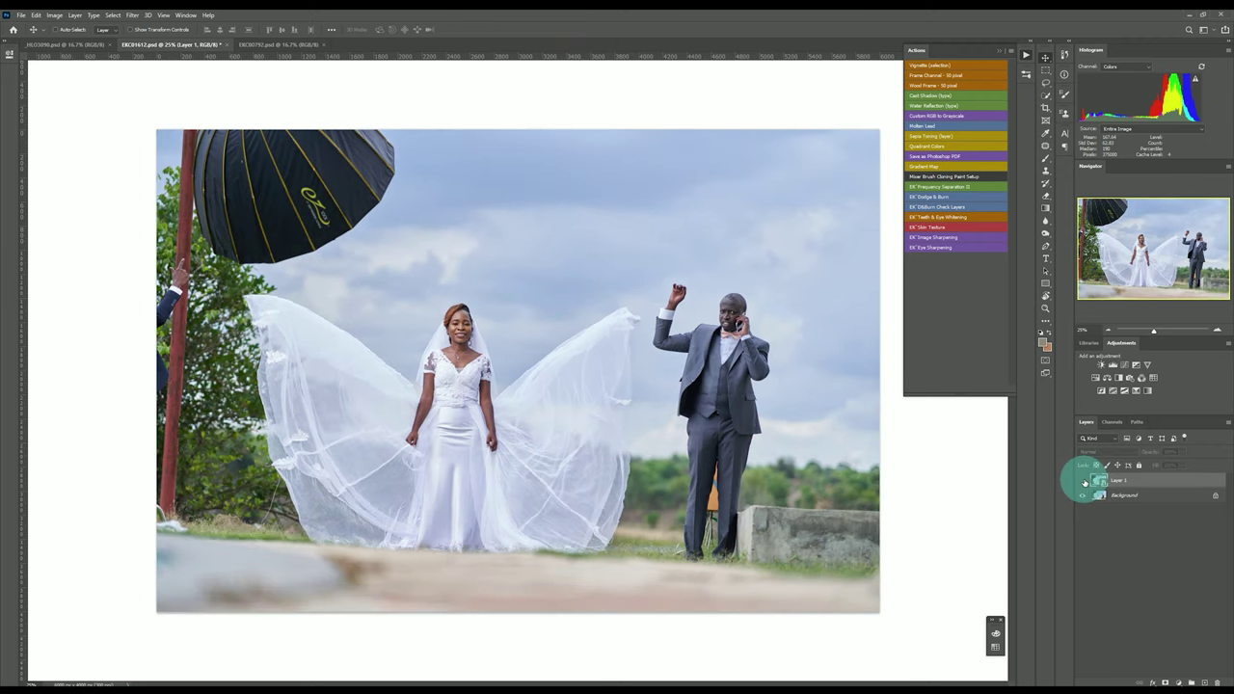
pyautogui.click(1083, 481)
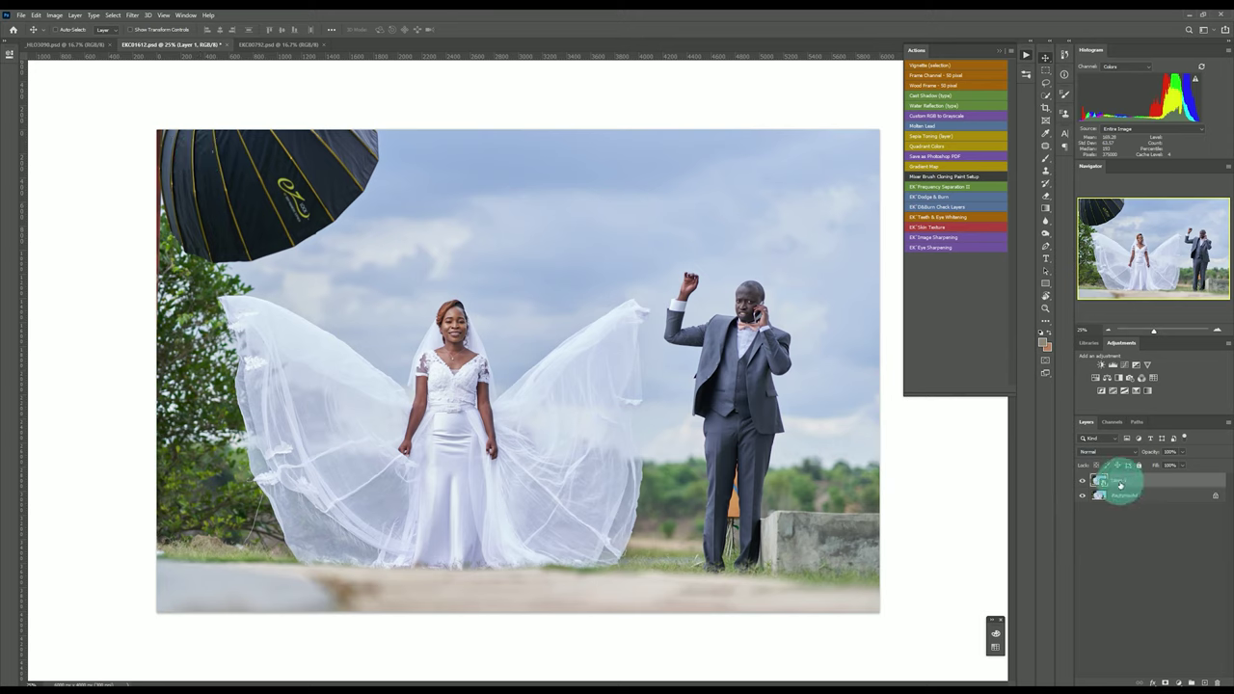
# - Duplicate Layer 1 and rasterize the resulting Layer 1 copy
pyautogui.hotkey('ctrl', 'j')
pyautogui.rightClick(1157, 489)
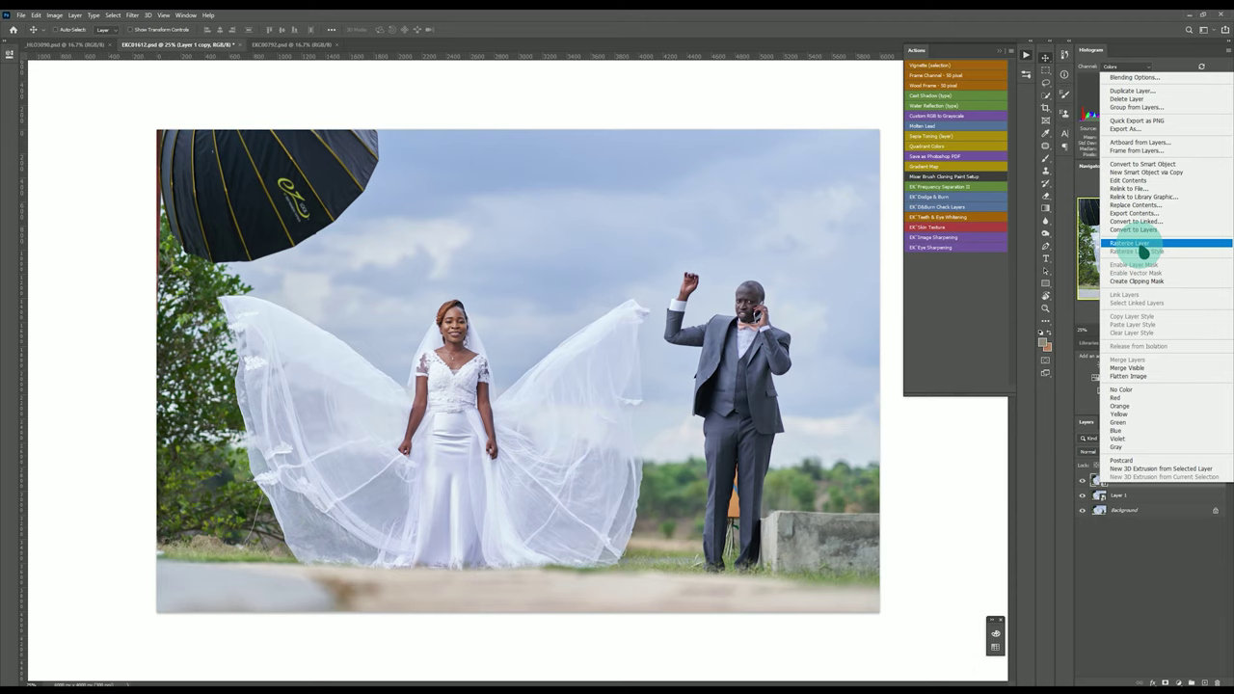
pyautogui.click(1143, 245)
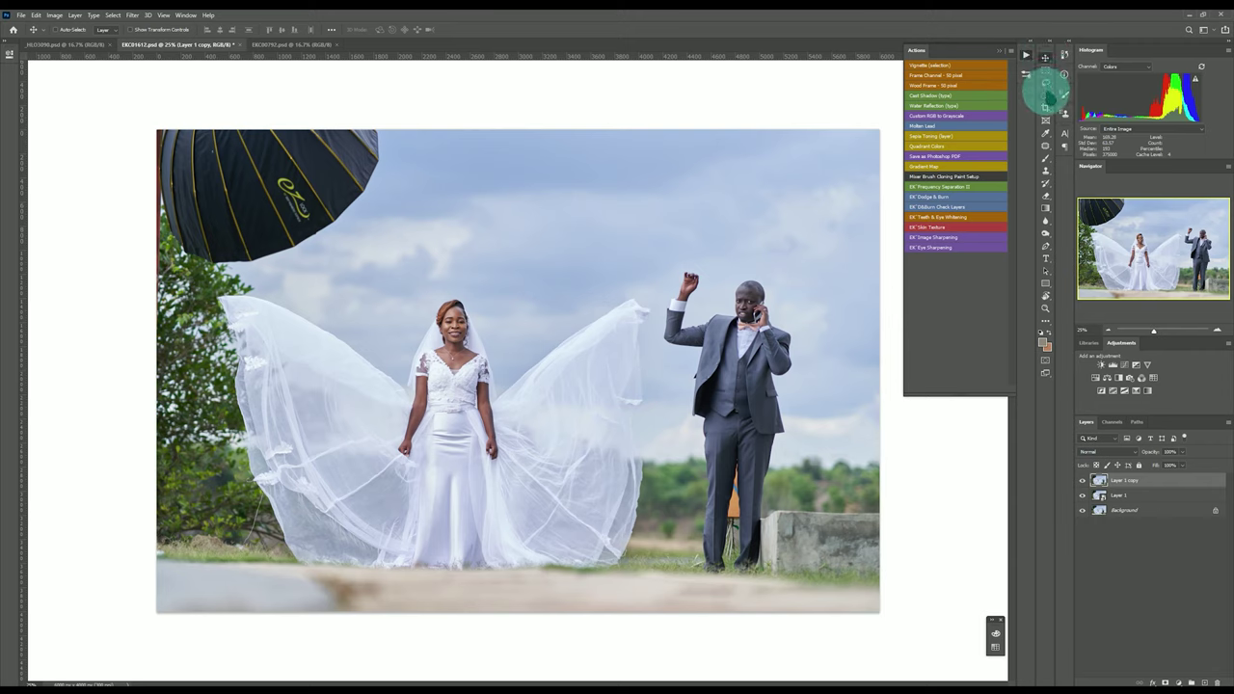
# - Outline the groom with the Patch tool and open Edit > Content-Aware Fill for the selection
pyautogui.click(1047, 147)
pyautogui.moveTo(750, 266)
pyautogui.mouseDown()
pyautogui.moveTo(681, 268)
pyautogui.moveTo(660, 342)
pyautogui.moveTo(680, 368)
pyautogui.moveTo(690, 568)
pyautogui.moveTo(713, 582)
pyautogui.moveTo(772, 581)
pyautogui.mouseUp()
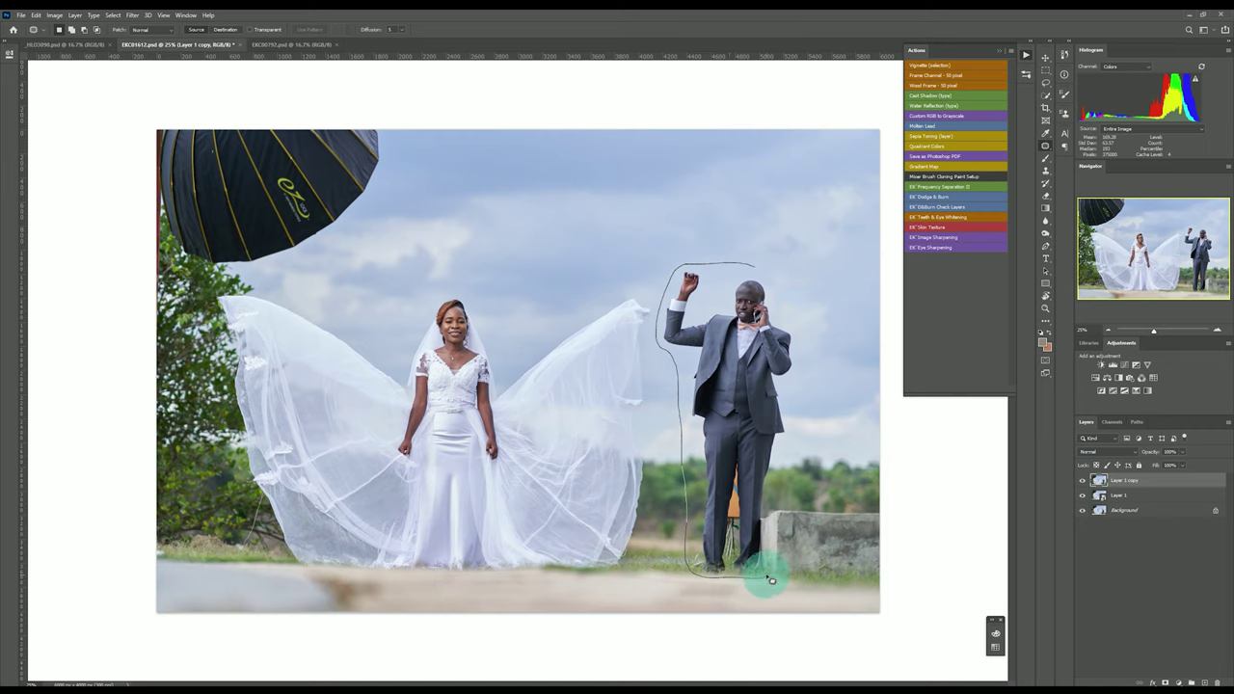
pyautogui.moveTo(772, 509)
pyautogui.mouseDown()
pyautogui.moveTo(788, 386)
pyautogui.moveTo(810, 351)
pyautogui.moveTo(801, 296)
pyautogui.moveTo(749, 261)
pyautogui.mouseUp()
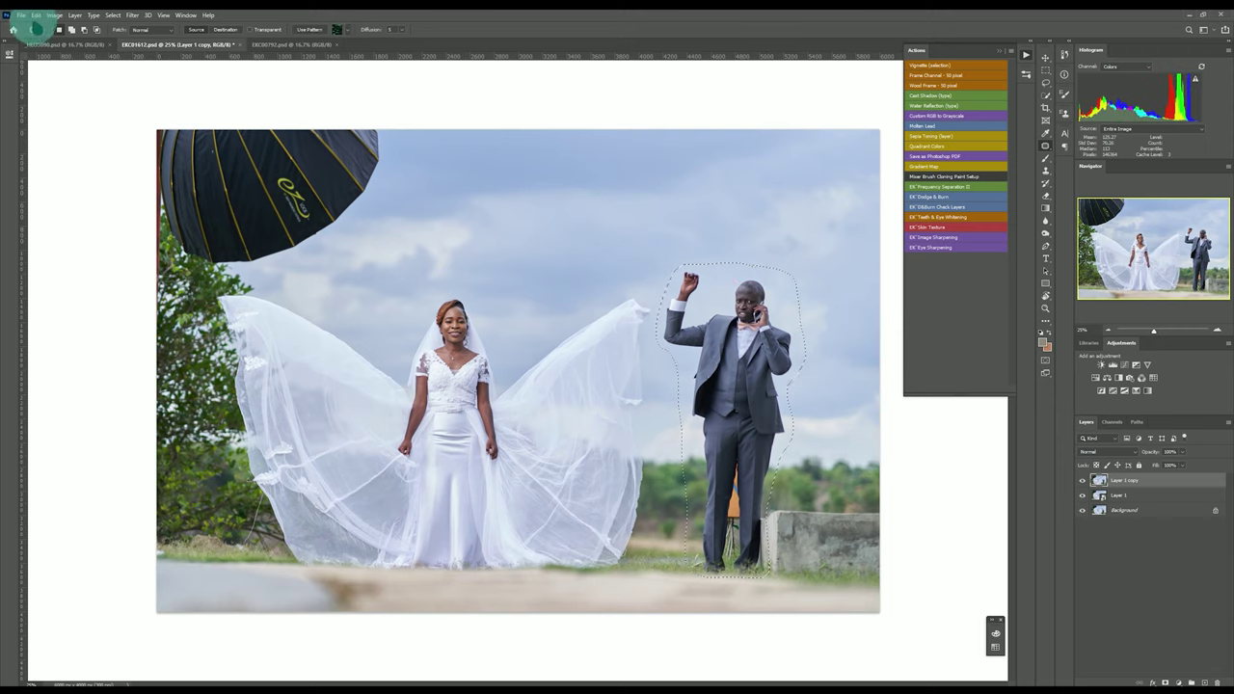
pyautogui.click(36, 15)
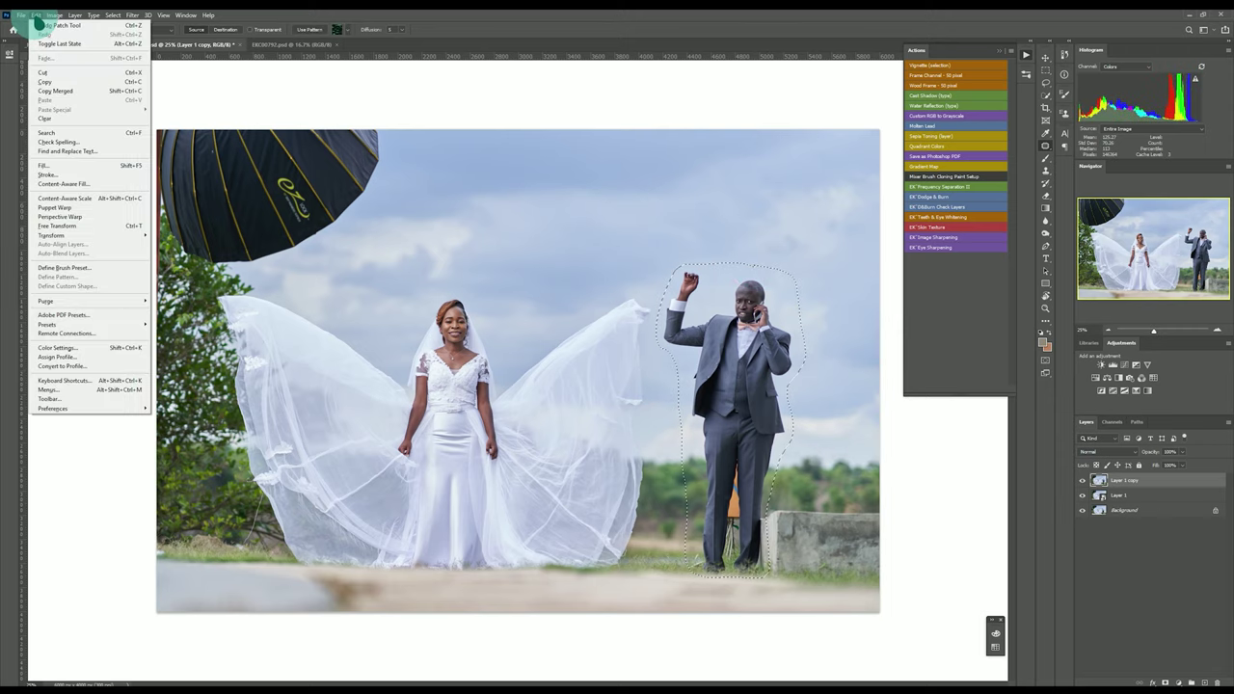
pyautogui.click(65, 185)
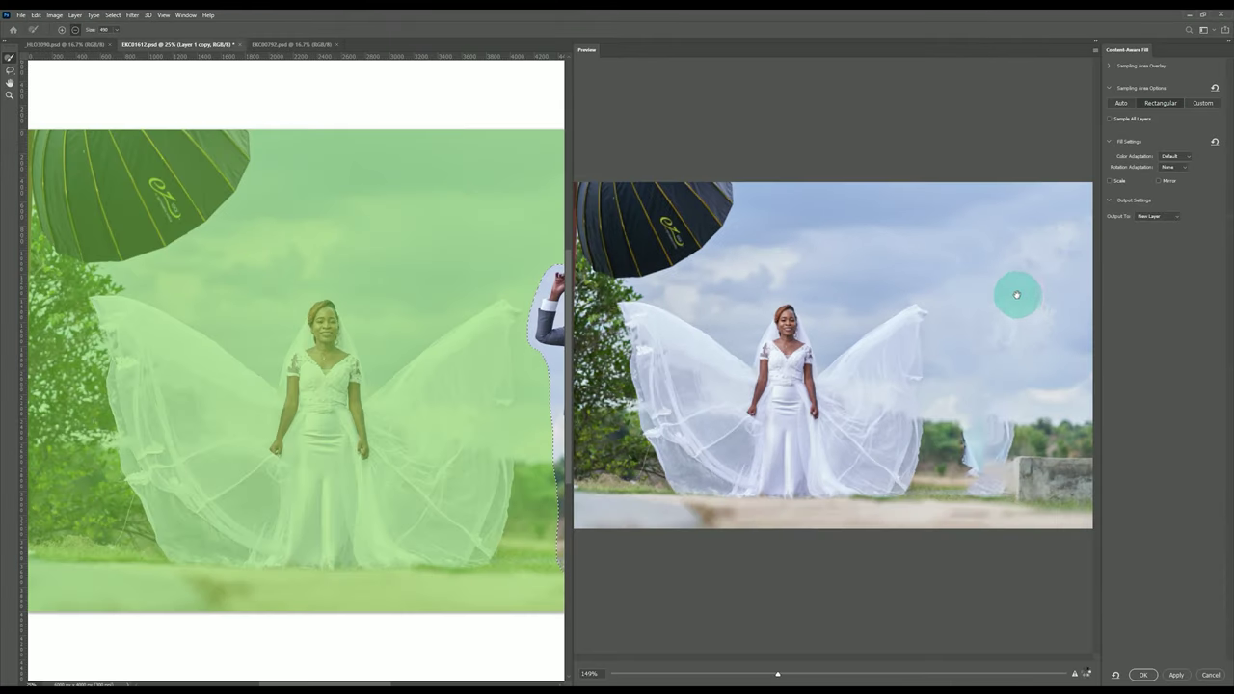
# - Apply the content-aware fill with Auto sampling to a new layer, then clear the selection
pyautogui.click(1123, 103)
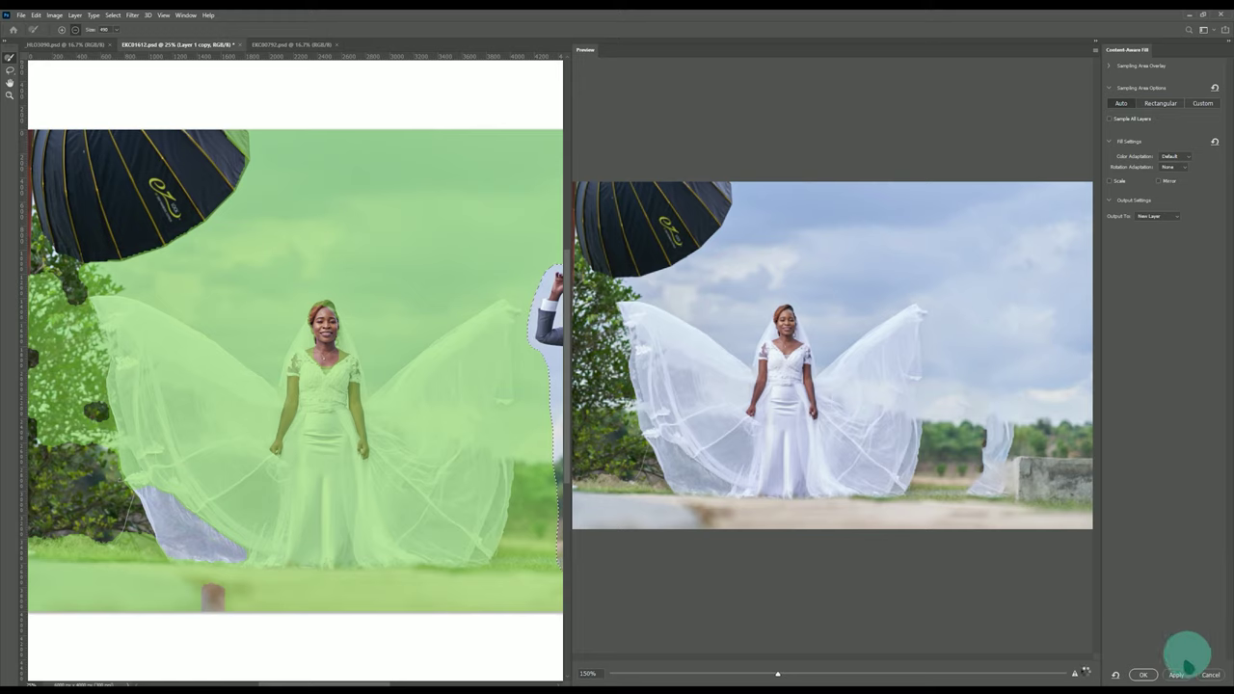
pyautogui.click(1148, 675)
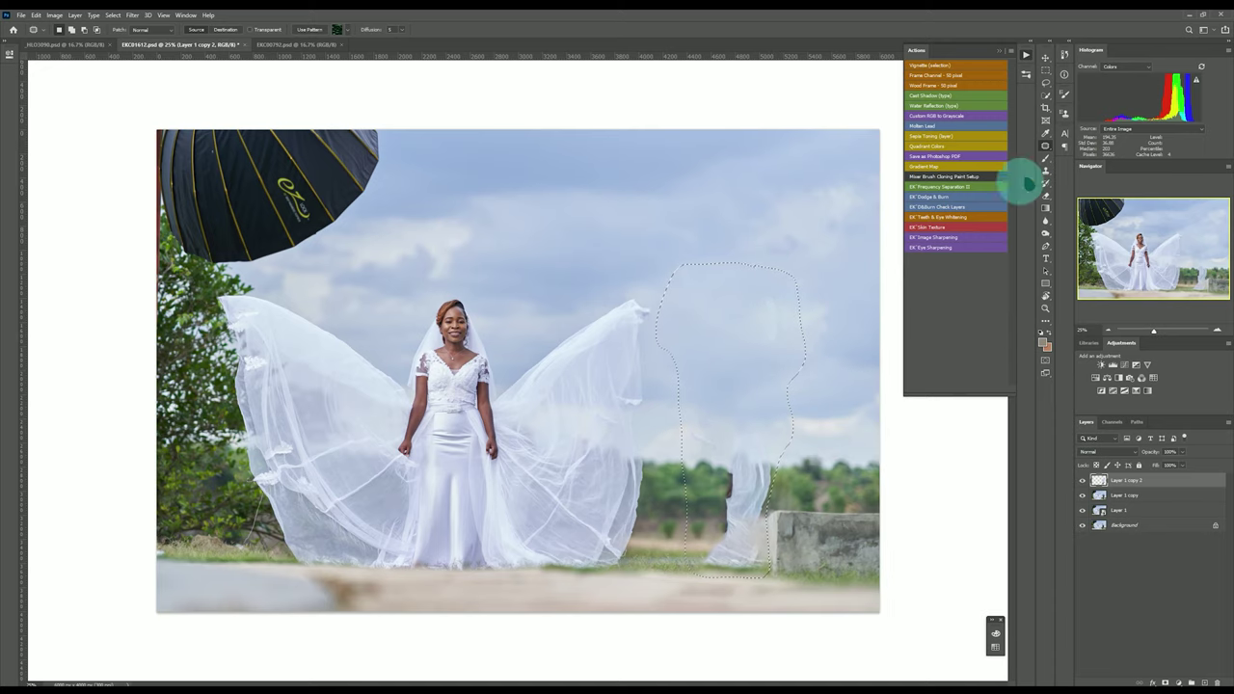
pyautogui.click(788, 305)
# - Zoom in and toggle the fill layer's visibility to compare the result against the original
pyautogui.hotkey('ctrl', '+')
pyautogui.moveTo(565, 677); pyautogui.dragTo(635, 675)
pyautogui.click(1081, 480)
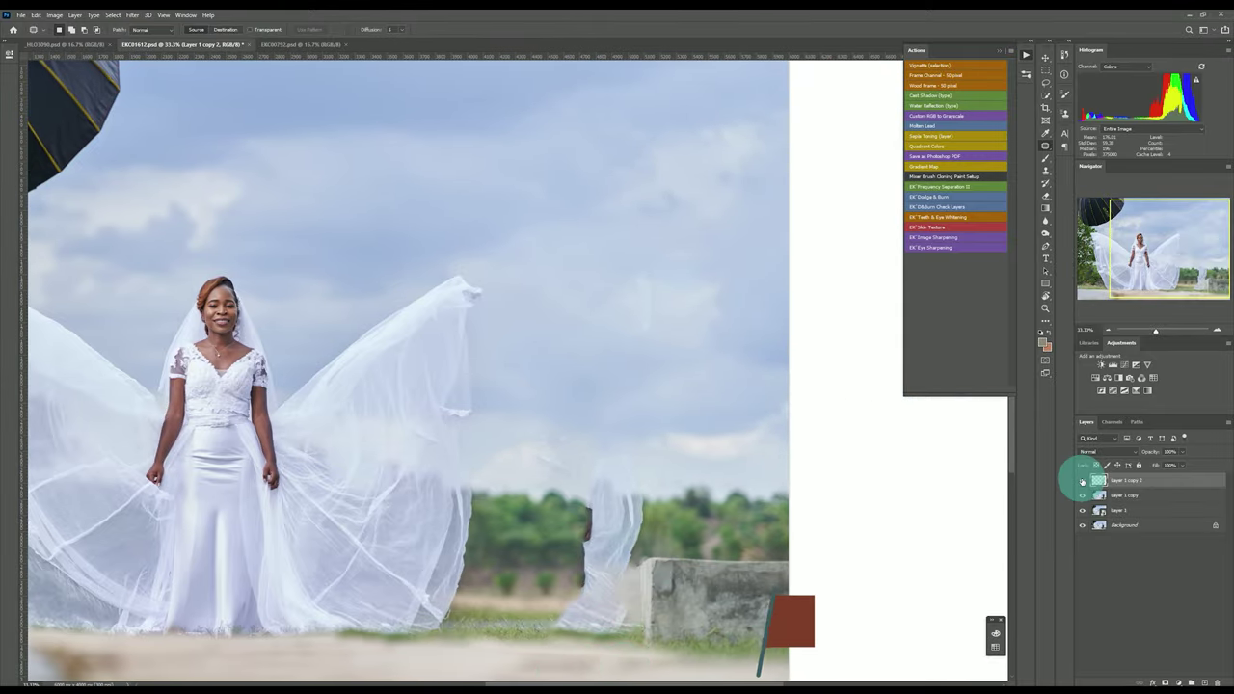
pyautogui.click(1082, 480)
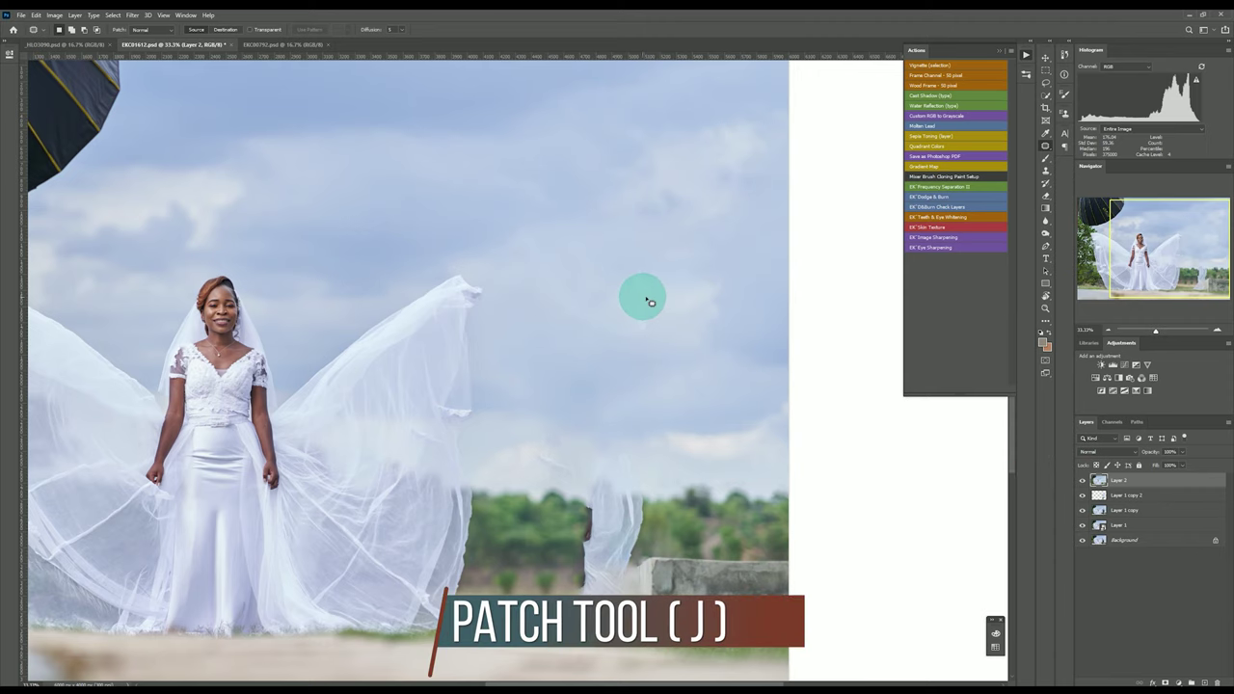
# - Patch the sky blemish by dragging its outline onto a clean patch of sky
pyautogui.moveTo(665, 260)
pyautogui.mouseDown()
pyautogui.moveTo(586, 286)
pyautogui.moveTo(628, 358)
pyautogui.moveTo(684, 296)
pyautogui.moveTo(670, 258)
pyautogui.mouseUp()
pyautogui.moveTo(649, 303)
pyautogui.mouseDown()
pyautogui.moveTo(650, 344)
pyautogui.moveTo(611, 202)
pyautogui.moveTo(563, 206)
pyautogui.moveTo(528, 133)
pyautogui.moveTo(489, 204)
pyautogui.moveTo(518, 216)
pyautogui.moveTo(634, 329)
pyautogui.moveTo(633, 279)
pyautogui.moveTo(712, 189)
pyautogui.moveTo(664, 476)
pyautogui.moveTo(578, 436)
pyautogui.moveTo(590, 473)
pyautogui.moveTo(555, 482)
pyautogui.moveTo(537, 422)
pyautogui.mouseUp()
pyautogui.moveTo(553, 462)
pyautogui.mouseDown()
pyautogui.moveTo(579, 450)
pyautogui.moveTo(724, 460)
pyautogui.moveTo(615, 451)
pyautogui.moveTo(578, 472)
pyautogui.moveTo(578, 490)
pyautogui.moveTo(627, 496)
pyautogui.moveTo(673, 463)
pyautogui.moveTo(602, 451)
pyautogui.moveTo(647, 407)
pyautogui.mouseUp()
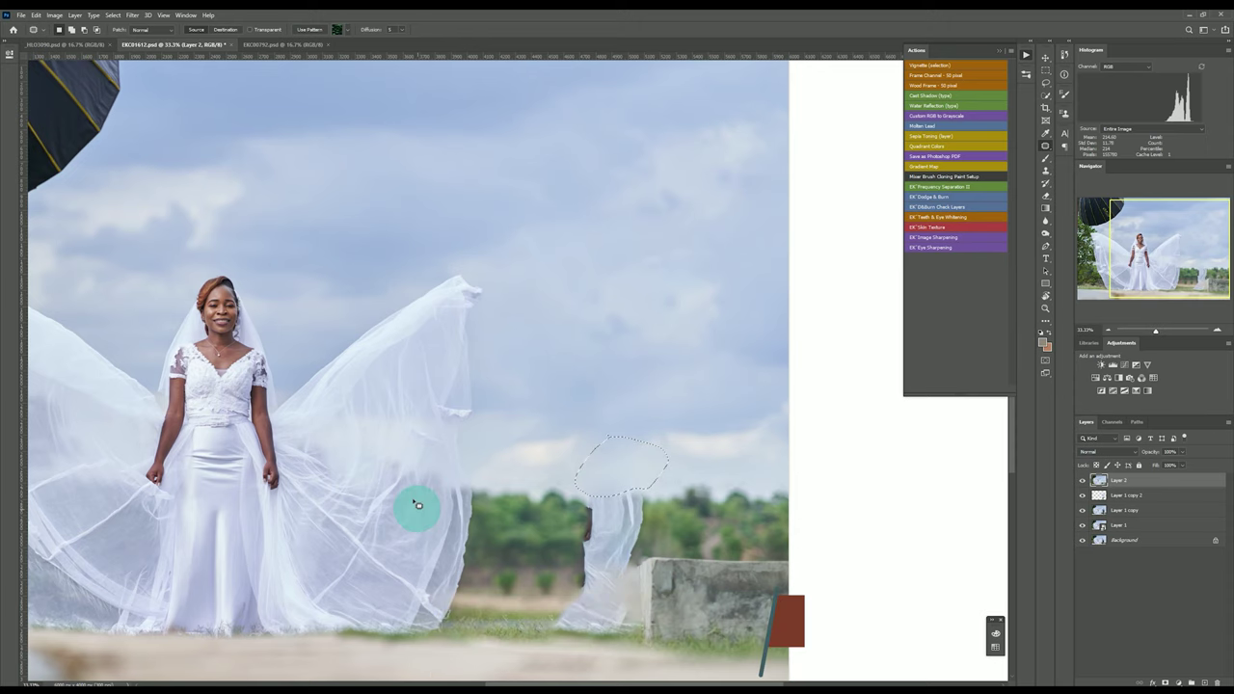
pyautogui.scroll(-1, 482, 519)
pyautogui.scroll(-1, 503, 525)
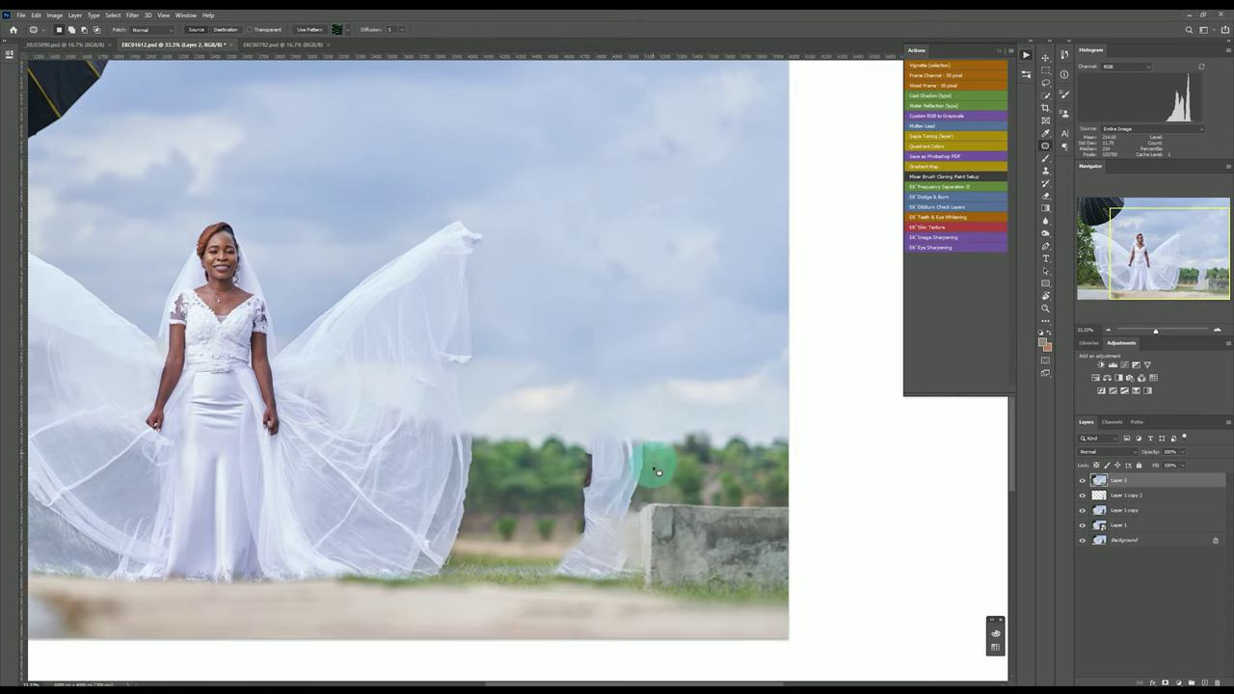
# - Outline the leftover veil fragments near the wall and the trees-and-field strip beside the veil
pyautogui.moveTo(578, 482)
pyautogui.mouseDown()
pyautogui.moveTo(573, 439)
pyautogui.moveTo(637, 429)
pyautogui.mouseUp()
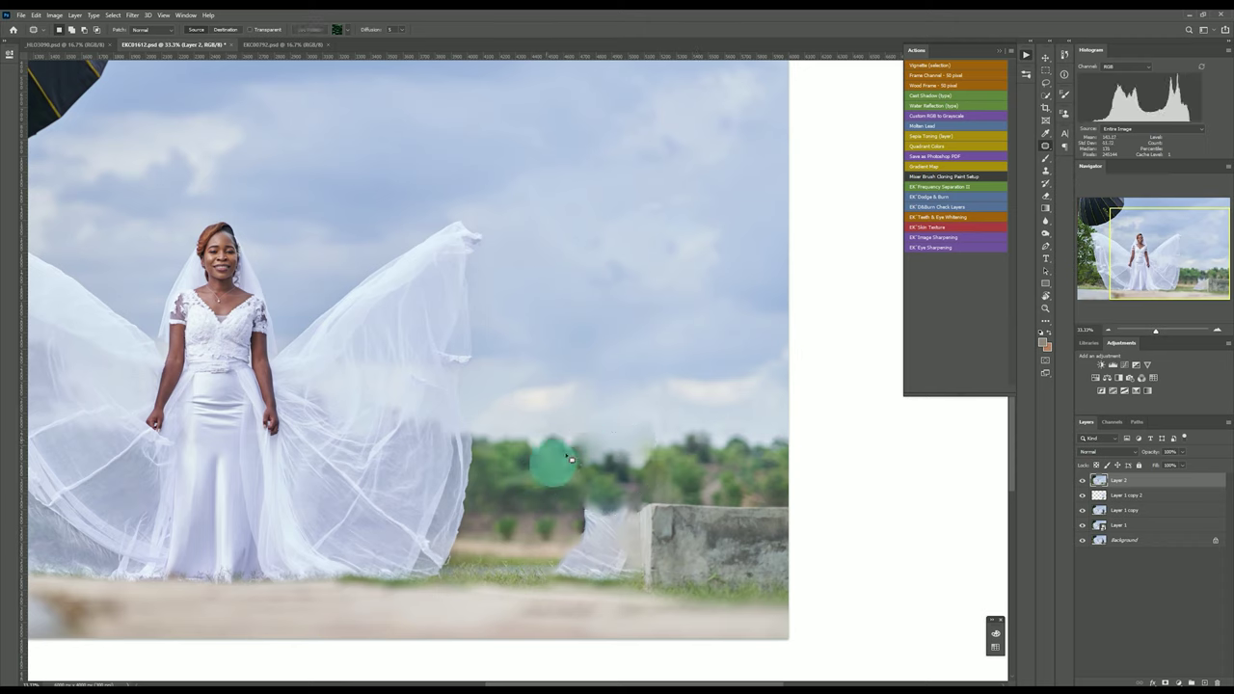
pyautogui.moveTo(584, 427)
pyautogui.mouseDown()
pyautogui.moveTo(588, 506)
pyautogui.moveTo(561, 501)
pyautogui.moveTo(578, 431)
pyautogui.moveTo(560, 467)
pyautogui.moveTo(698, 457)
pyautogui.moveTo(709, 445)
pyautogui.moveTo(678, 423)
pyautogui.moveTo(661, 469)
pyautogui.moveTo(642, 471)
pyautogui.moveTo(640, 421)
pyautogui.moveTo(657, 409)
pyautogui.moveTo(671, 410)
pyautogui.moveTo(652, 437)
pyautogui.moveTo(679, 425)
pyautogui.moveTo(581, 514)
pyautogui.mouseUp()
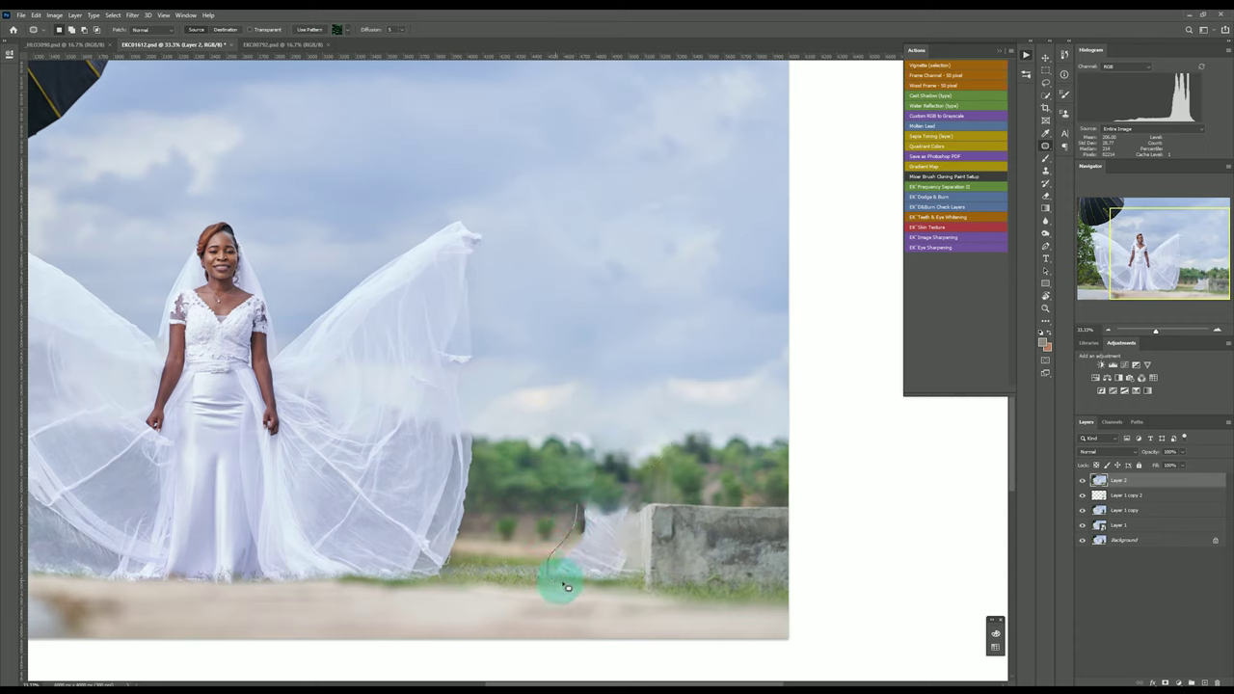
pyautogui.moveTo(587, 587); pyautogui.dragTo(592, 525)
pyautogui.moveTo(487, 403)
pyautogui.mouseDown()
pyautogui.moveTo(442, 644)
pyautogui.moveTo(518, 644)
pyautogui.moveTo(545, 566)
pyautogui.mouseUp()
pyautogui.moveTo(576, 503)
pyautogui.mouseDown()
pyautogui.moveTo(565, 413)
pyautogui.moveTo(521, 382)
pyautogui.moveTo(490, 401)
pyautogui.mouseUp()
pyautogui.click(1046, 60)
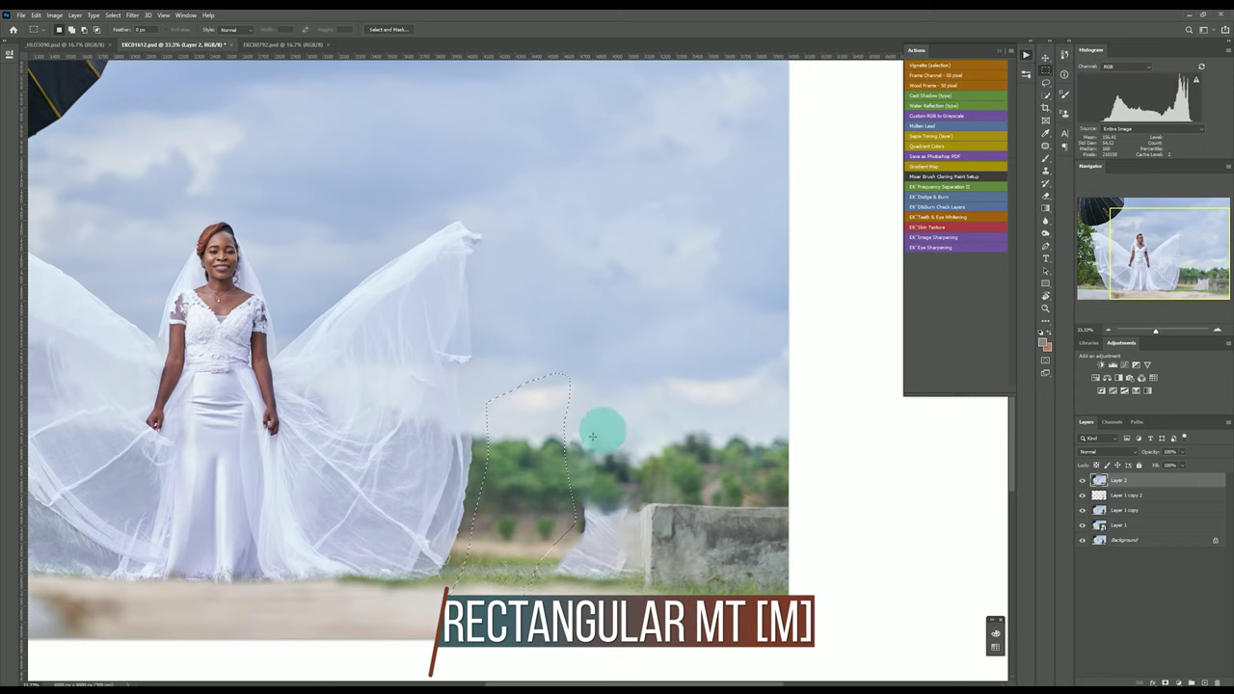
# - Copy the selected tree-and-field strip onto its own layer and slide it right over the wall
pyautogui.rightClick(537, 475)
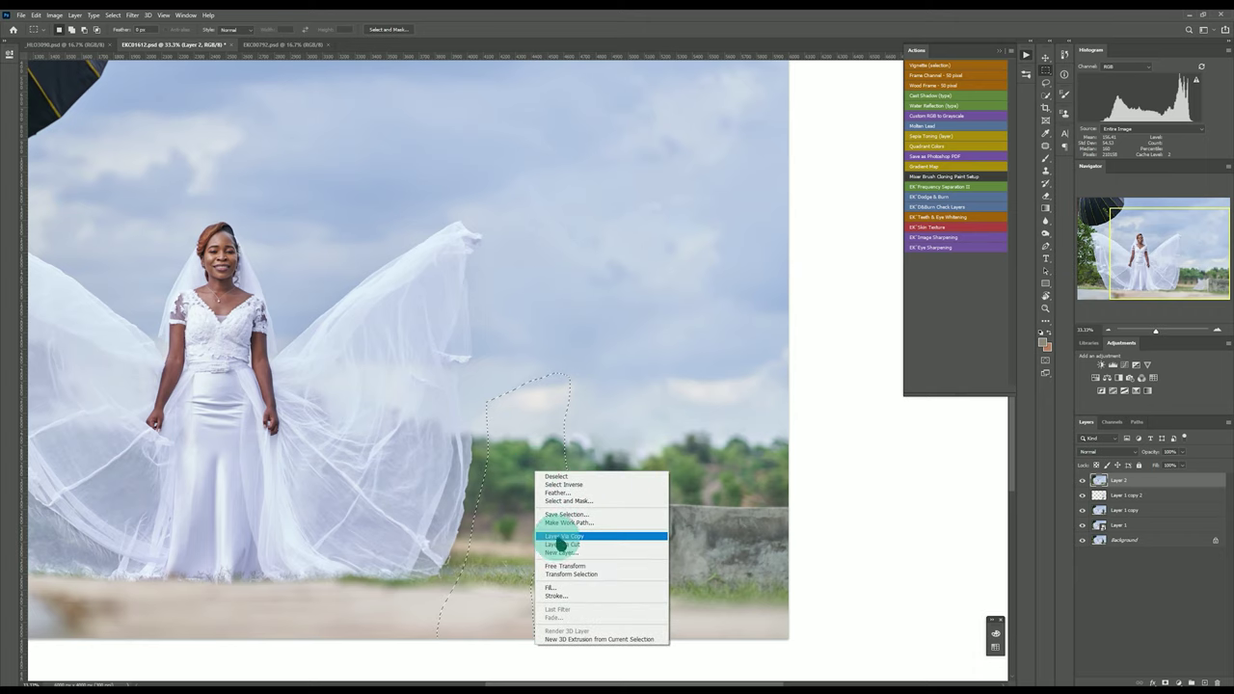
pyautogui.click(559, 536)
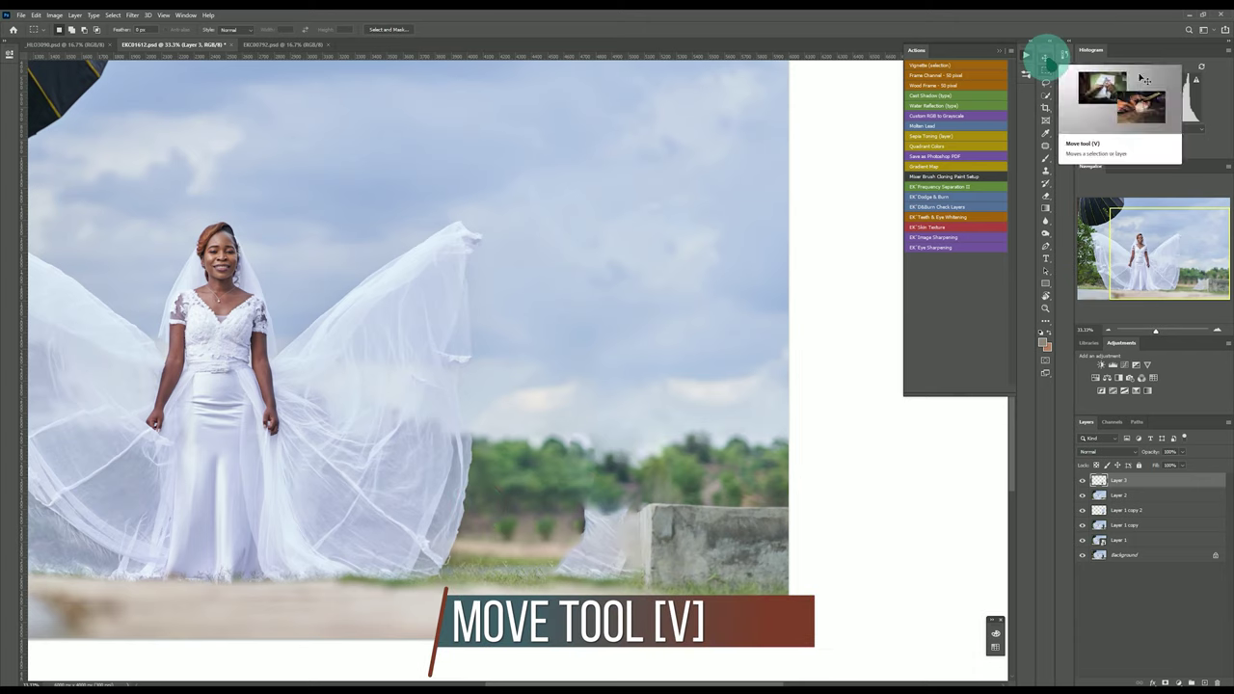
pyautogui.click(1045, 58)
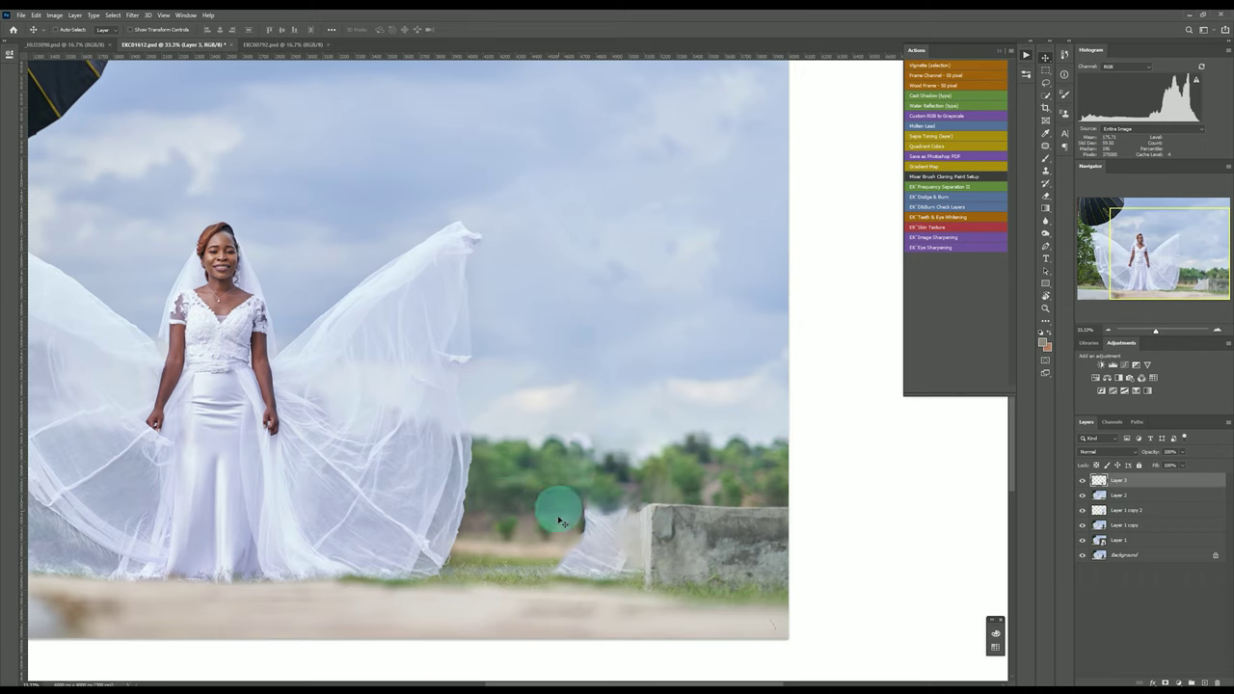
pyautogui.moveTo(592, 590); pyautogui.dragTo(650, 499)
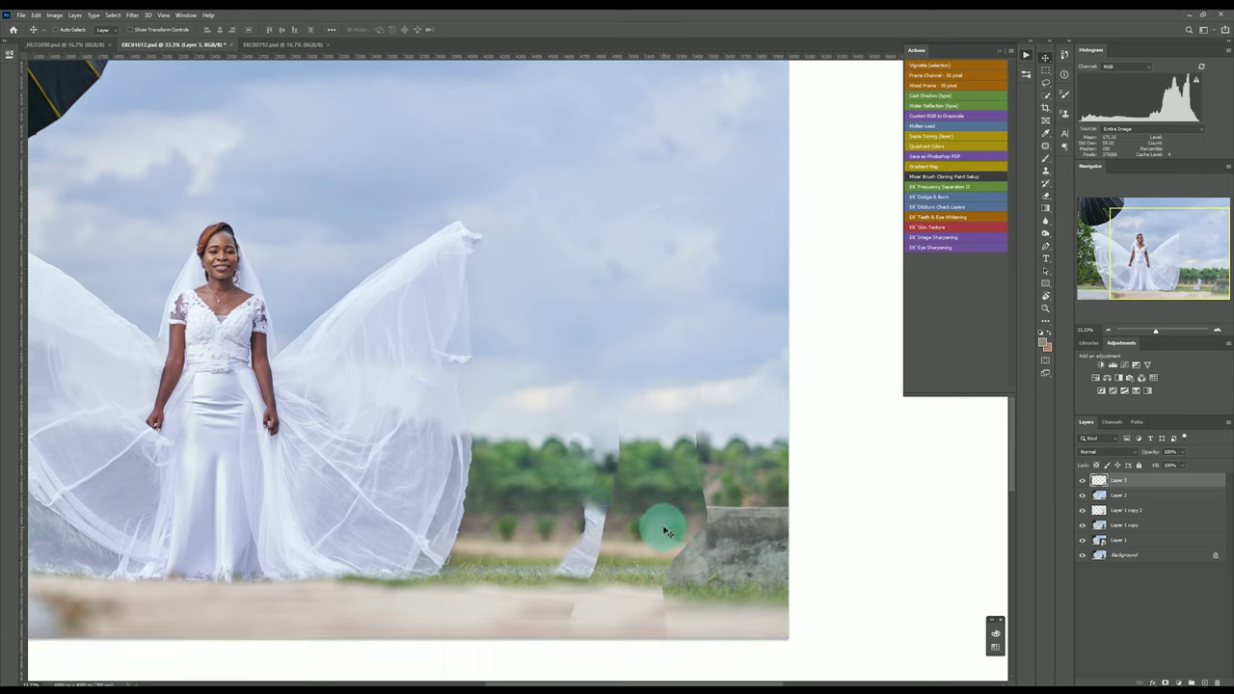
# - Duplicate the strip layer and position copies along the treeline until the wall's end is covered
pyautogui.hotkey('ctrl', 'j')
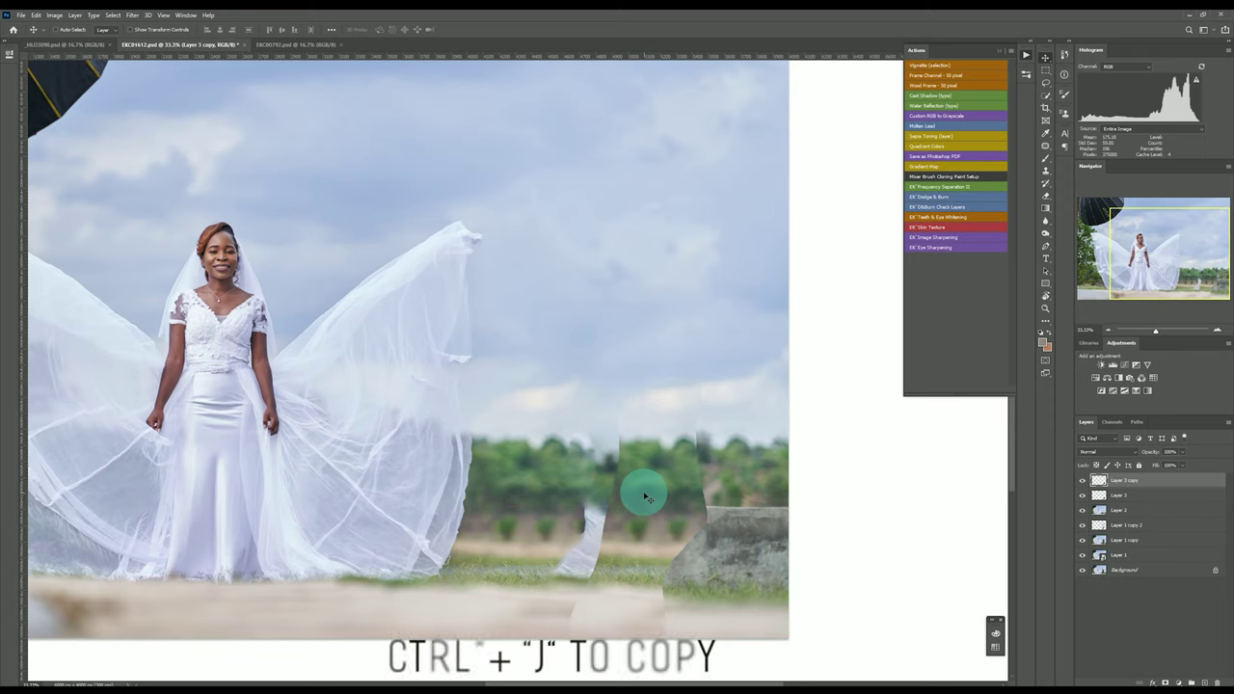
pyautogui.moveTo(639, 496); pyautogui.dragTo(598, 493)
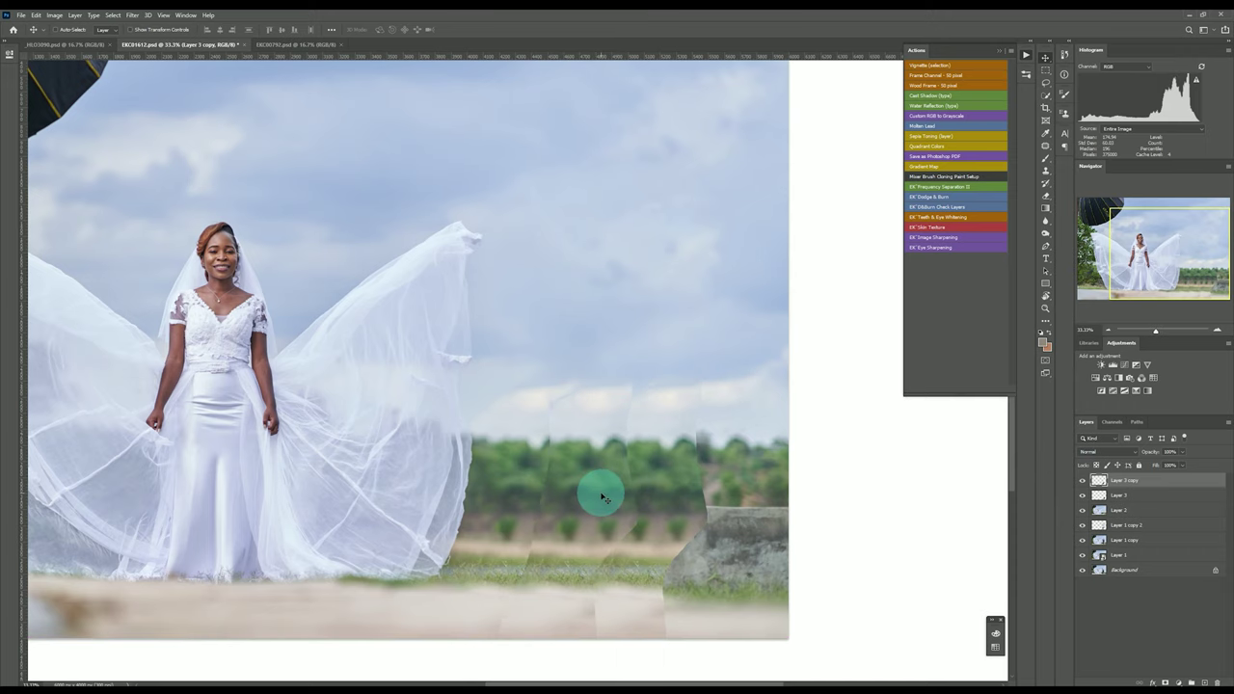
pyautogui.moveTo(599, 500); pyautogui.dragTo(736, 483)
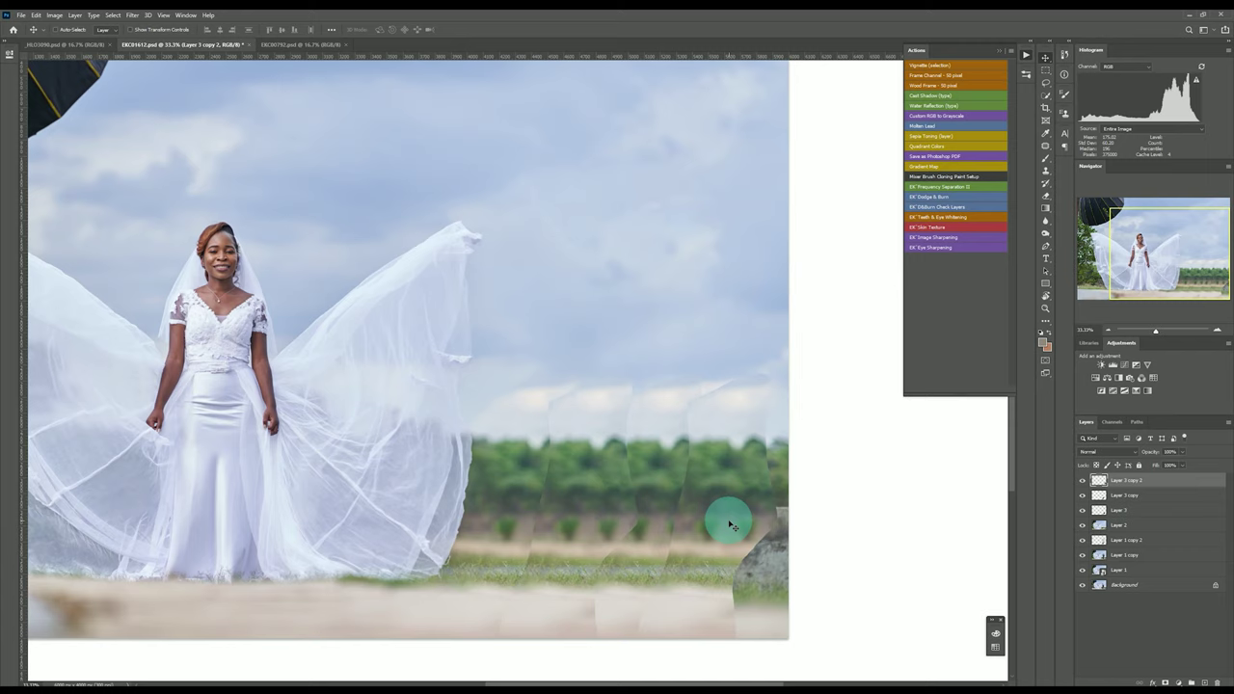
pyautogui.moveTo(731, 526); pyautogui.dragTo(816, 551)
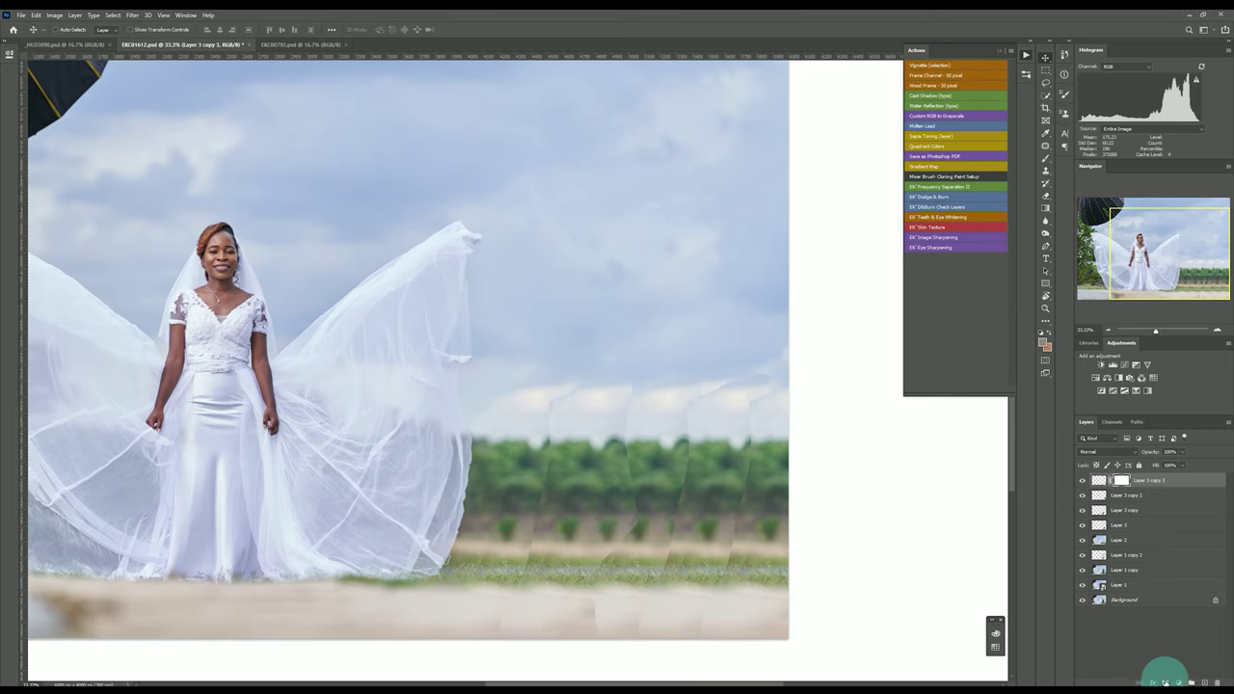
# - Add a layer mask to Layer 3 copy 3, Layer 3 copy 2, Layer 3 copy and Layer 3, then take the Brush
pyautogui.click(1166, 681)
pyautogui.click(1124, 498)
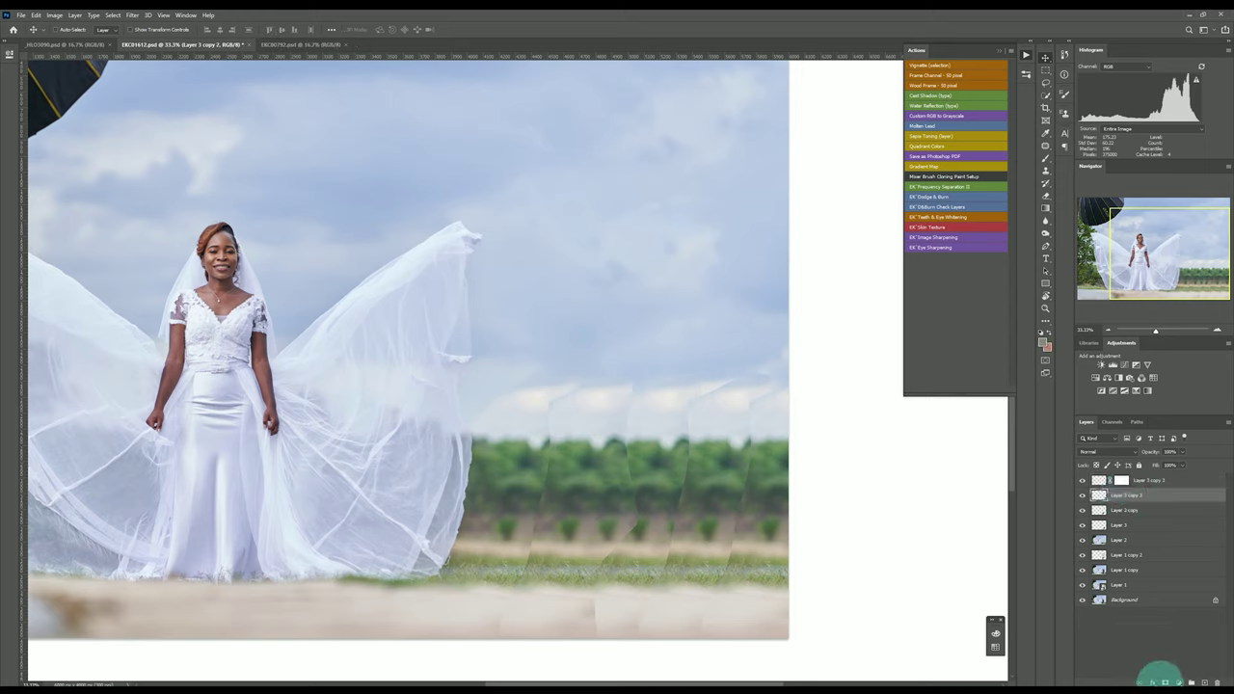
pyautogui.click(1165, 681)
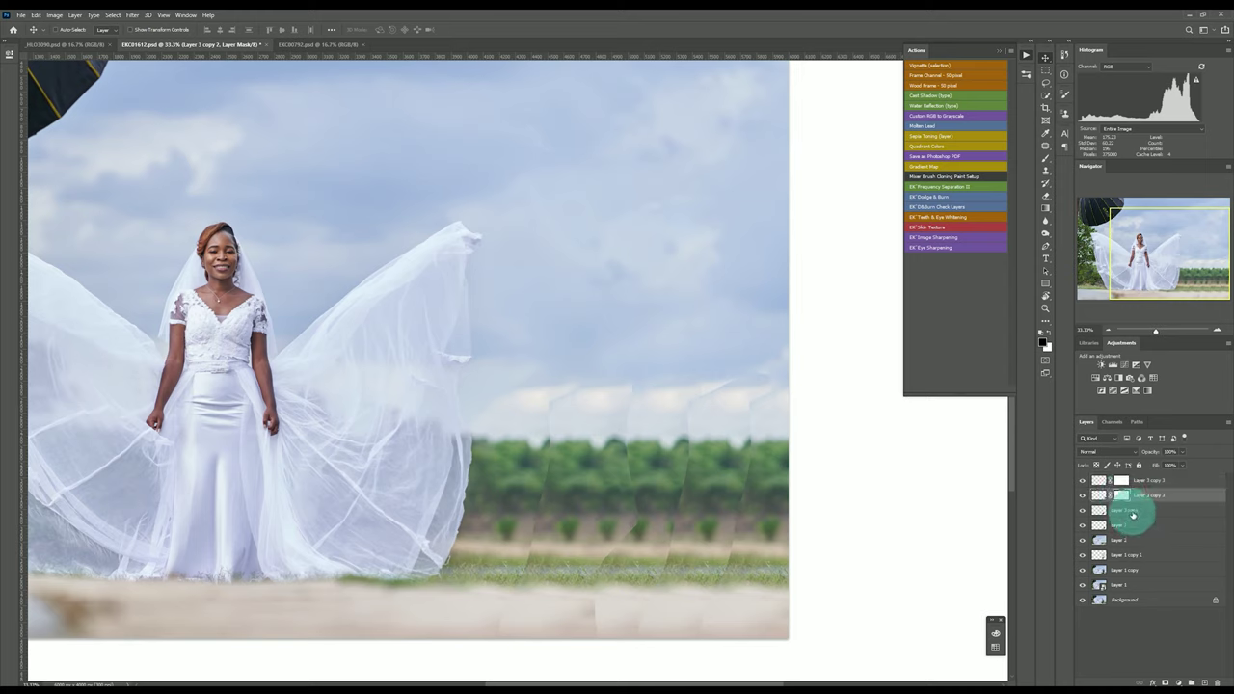
pyautogui.click(1133, 514)
pyautogui.click(1165, 681)
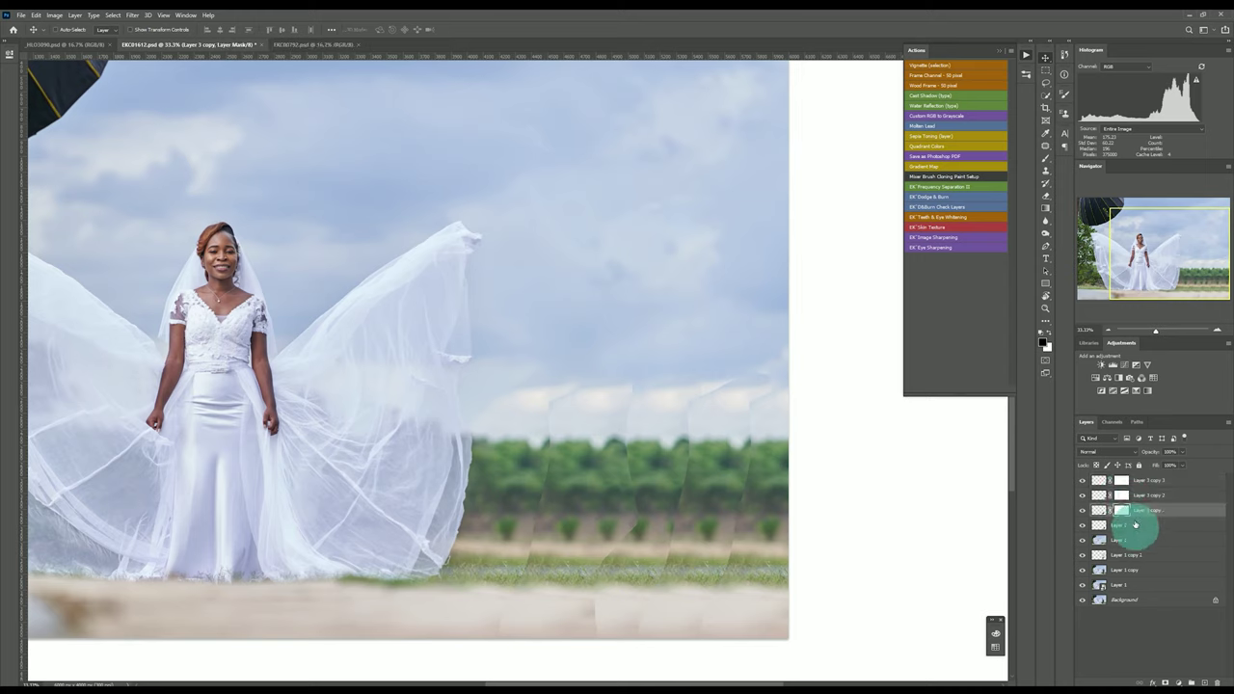
pyautogui.click(1134, 525)
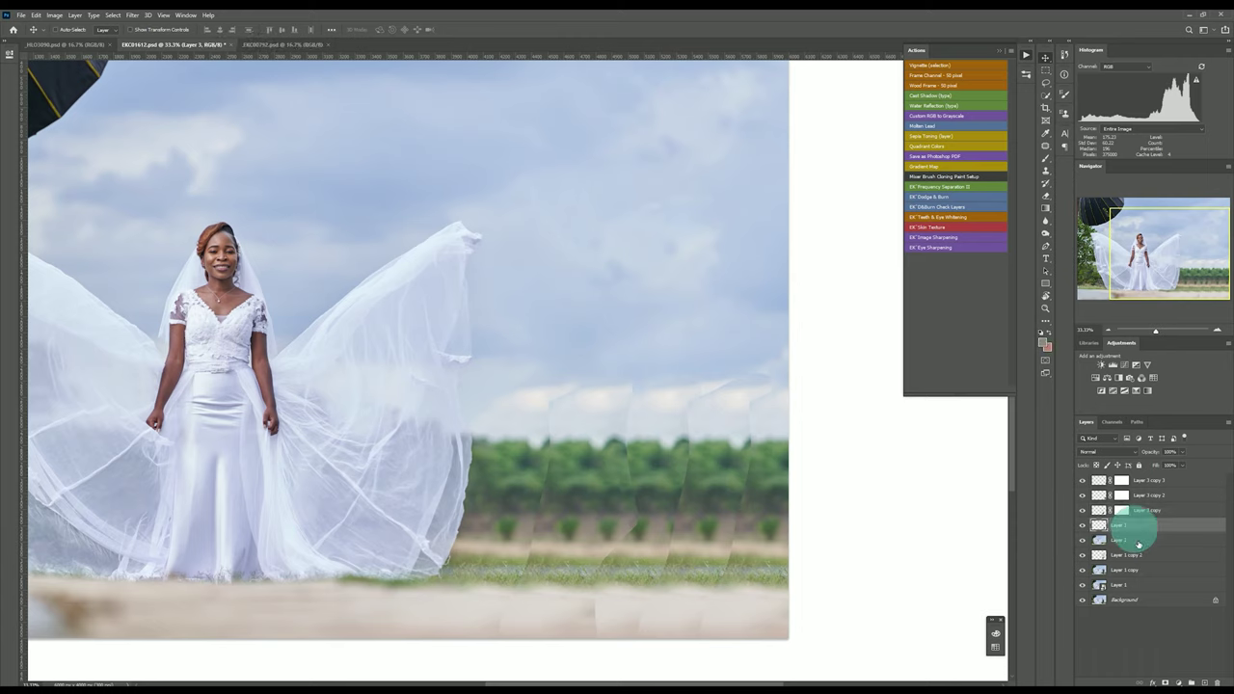
pyautogui.click(1165, 681)
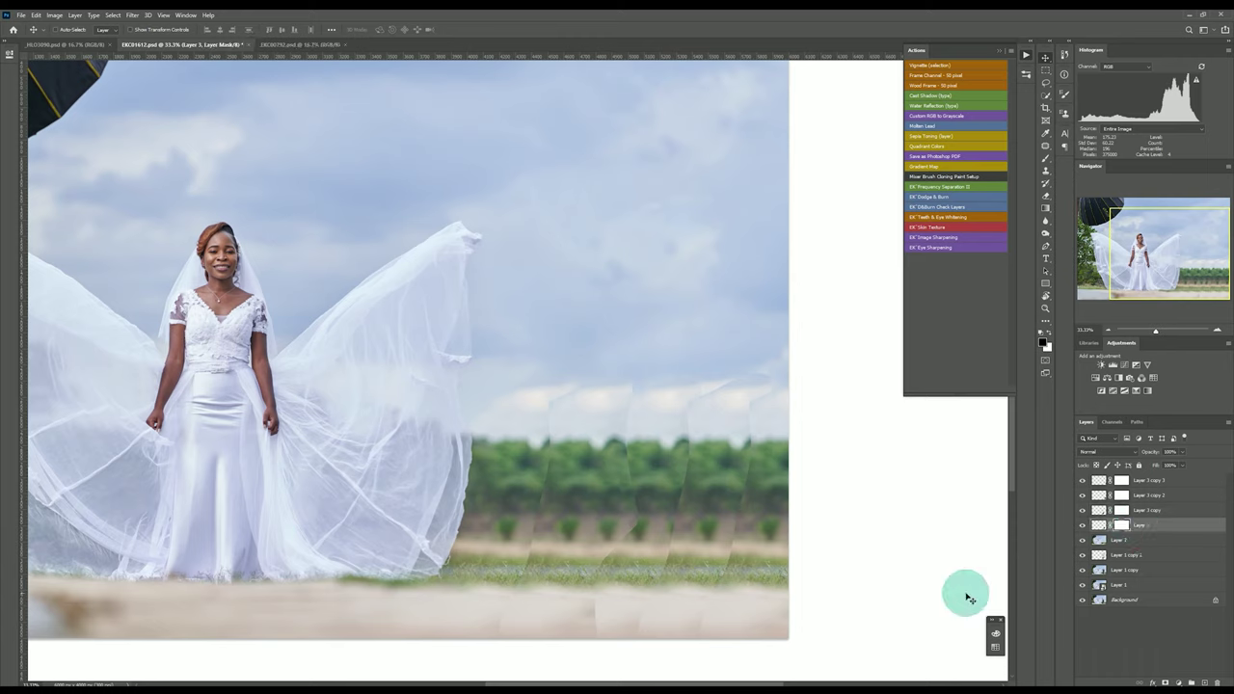
pyautogui.press('b')
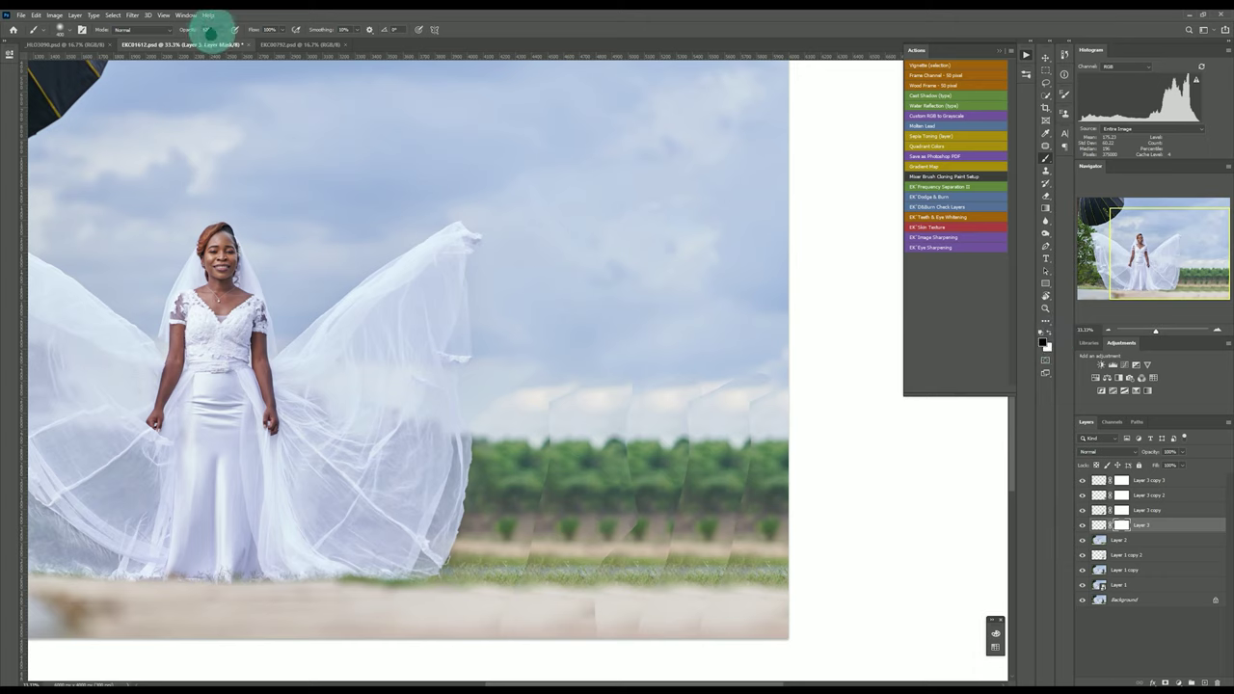
pyautogui.click(266, 31)
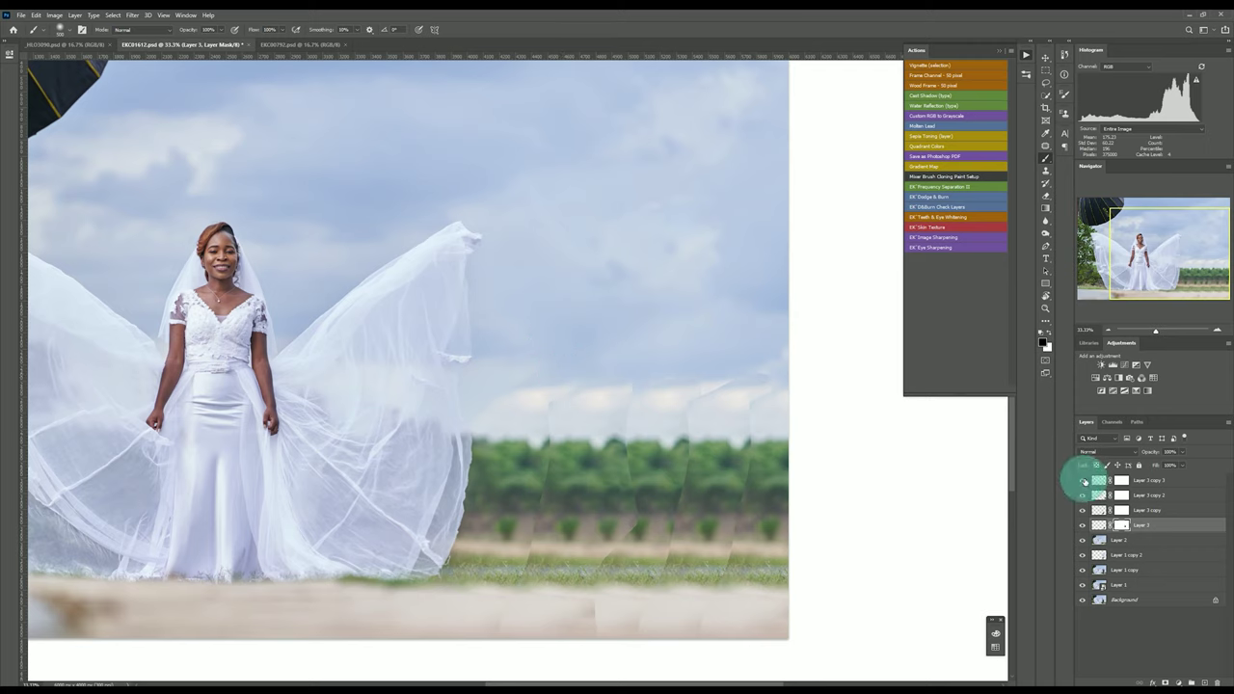
# - Target Layer 3 copy's mask and toggle Layer 3 on and off to compare the blend
pyautogui.keyDown('shift'); pyautogui.click(1138, 495); pyautogui.keyUp('shift')
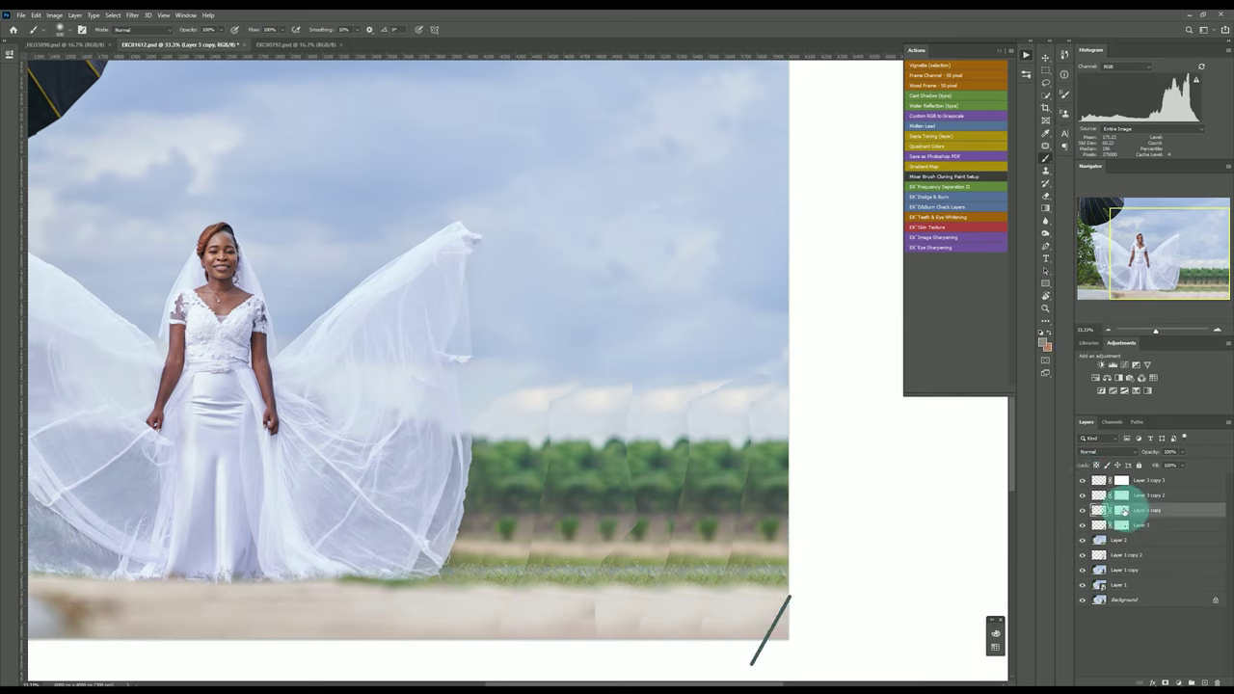
pyautogui.click(1121, 510)
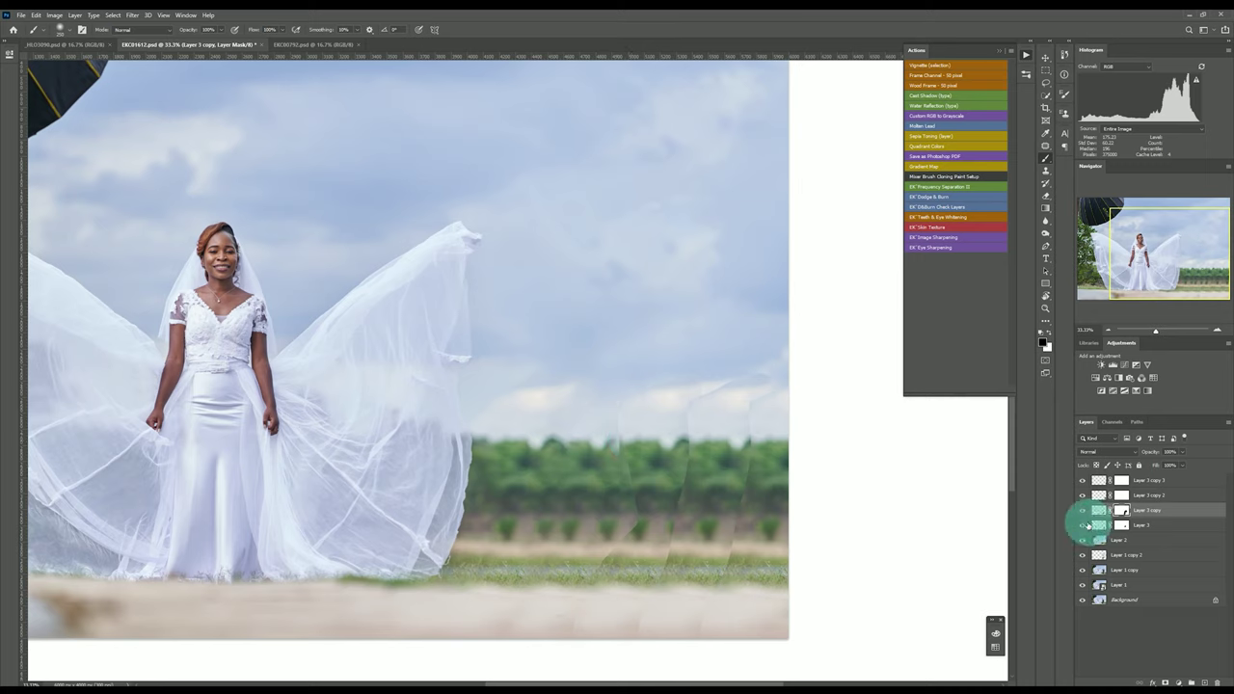
pyautogui.click(1082, 524)
pyautogui.click(1082, 525)
pyautogui.click(1082, 525)
pyautogui.click(1082, 524)
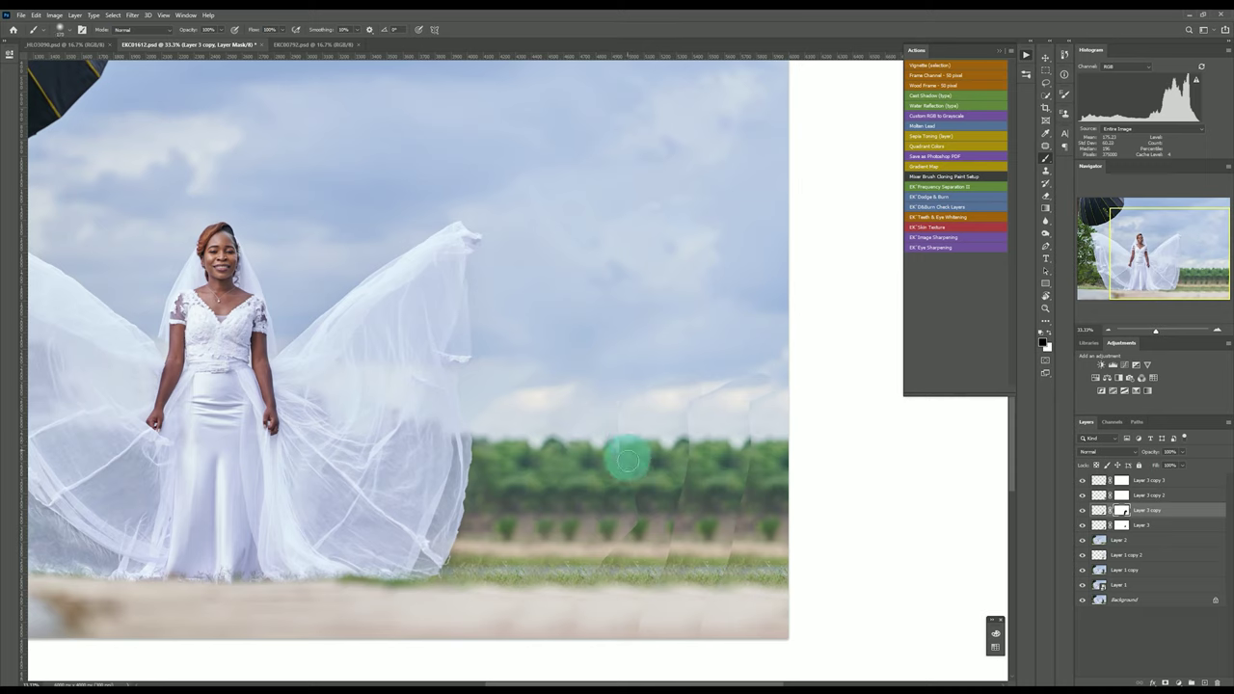
# - Check Layer 3 copy 2's effect and paint its mask to blend the seam in the sky
pyautogui.click(1085, 495)
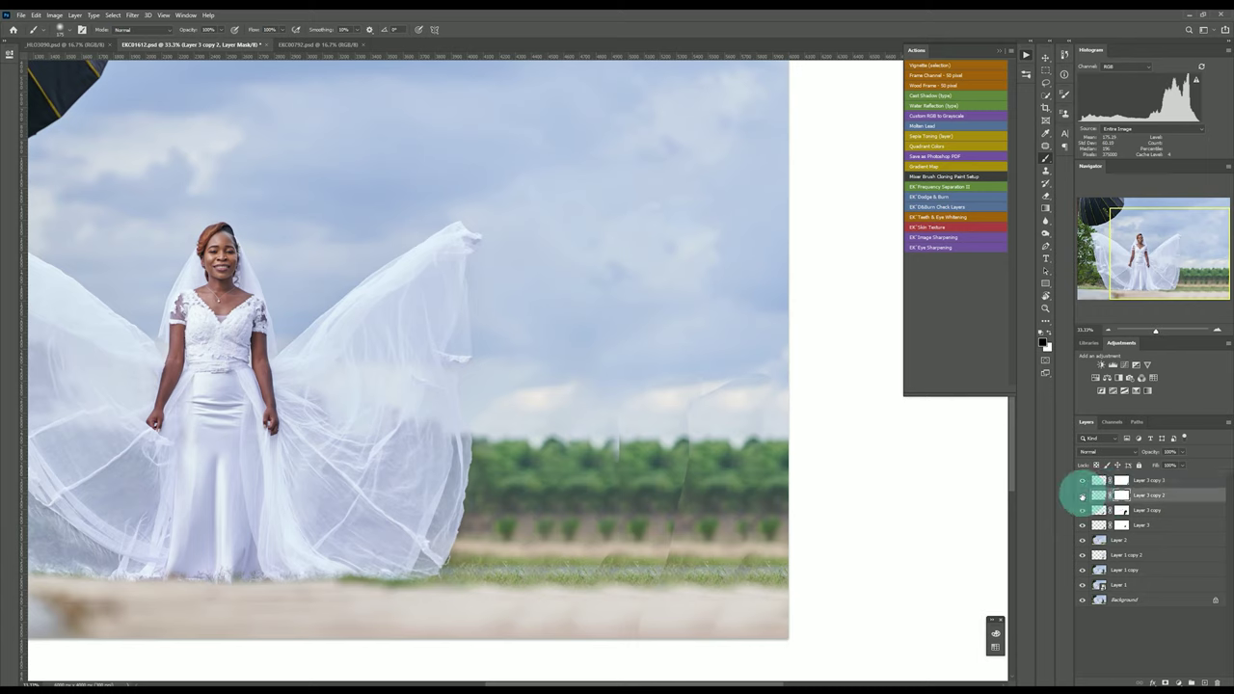
pyautogui.click(1082, 495)
pyautogui.click(1081, 495)
pyautogui.click(704, 402)
pyautogui.moveTo(682, 411)
pyautogui.mouseDown()
pyautogui.moveTo(767, 371)
pyautogui.moveTo(681, 408)
pyautogui.moveTo(683, 464)
pyautogui.moveTo(659, 515)
pyautogui.moveTo(672, 474)
pyautogui.moveTo(664, 552)
pyautogui.moveTo(631, 627)
pyautogui.moveTo(741, 561)
pyautogui.mouseUp()
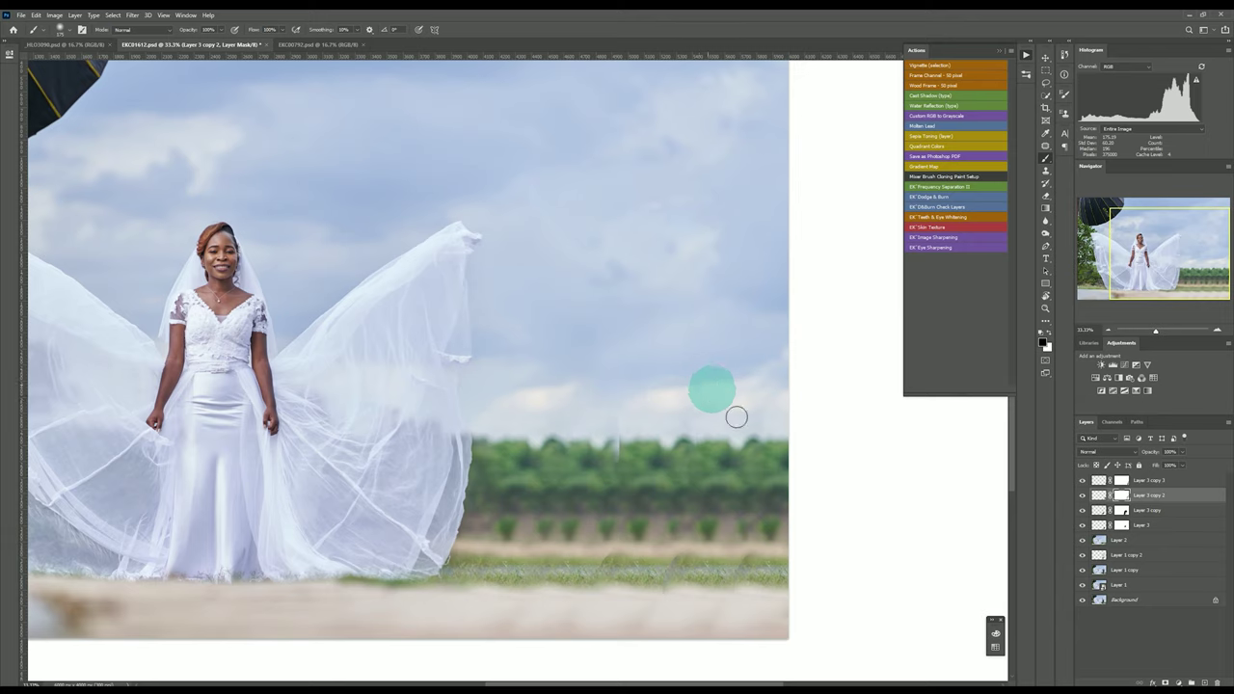
# - Return to the Layer 3 copy mask, fit the whole image, and select Layer 3 copy 3
pyautogui.click(1124, 526)
pyautogui.click(1122, 511)
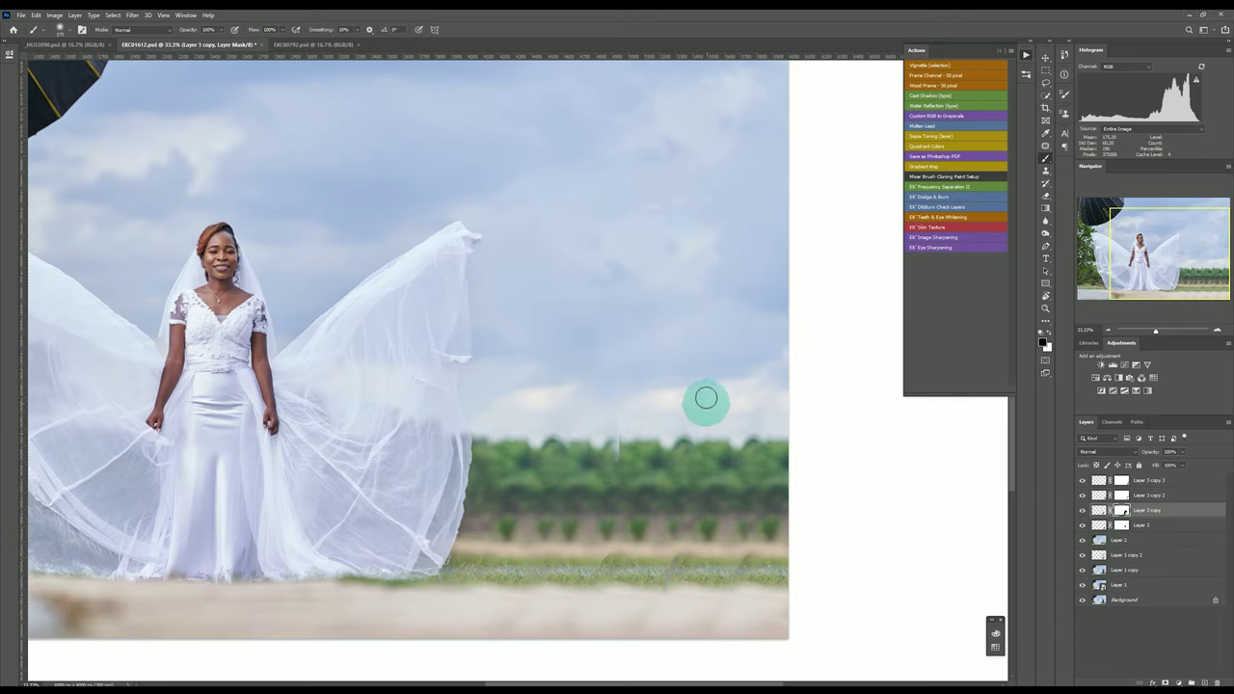
pyautogui.hotkey('ctrl', '0')
pyautogui.click(1152, 481)
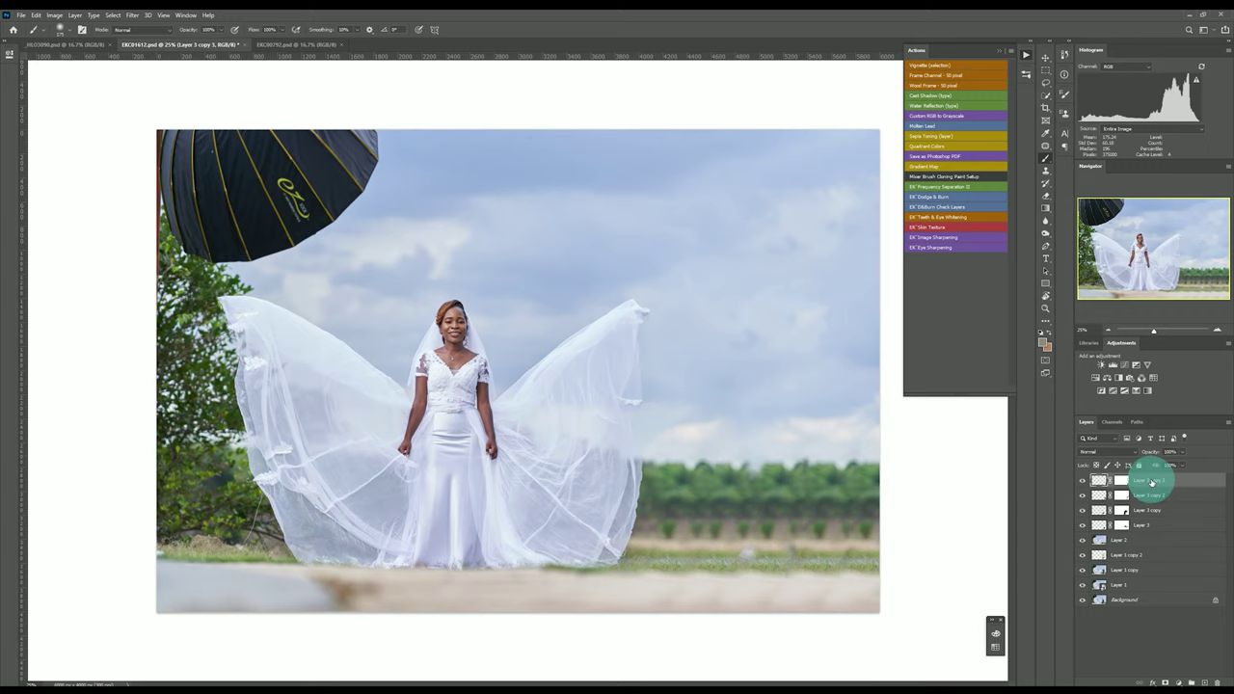
# - Stamp visible layers into Layer 4 and outline the top-left umbrella with the Patch tool
pyautogui.hotkey('ctrl', 'shift', 'alt', 'e')
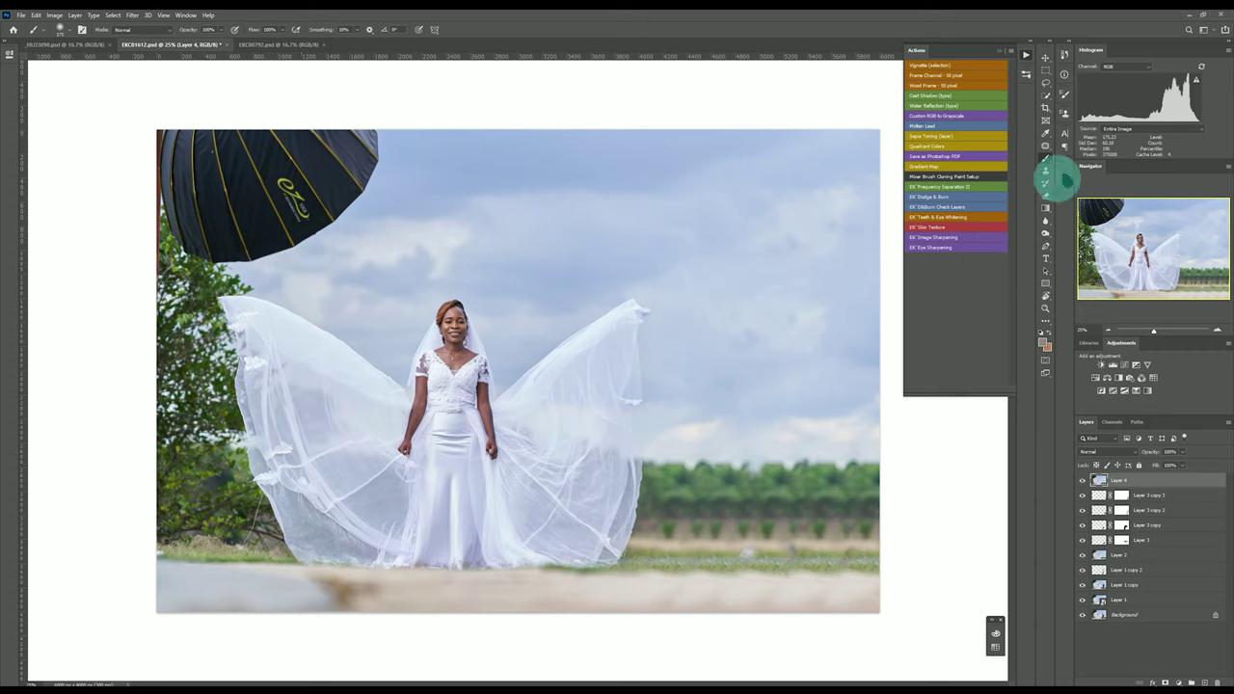
pyautogui.click(1045, 146)
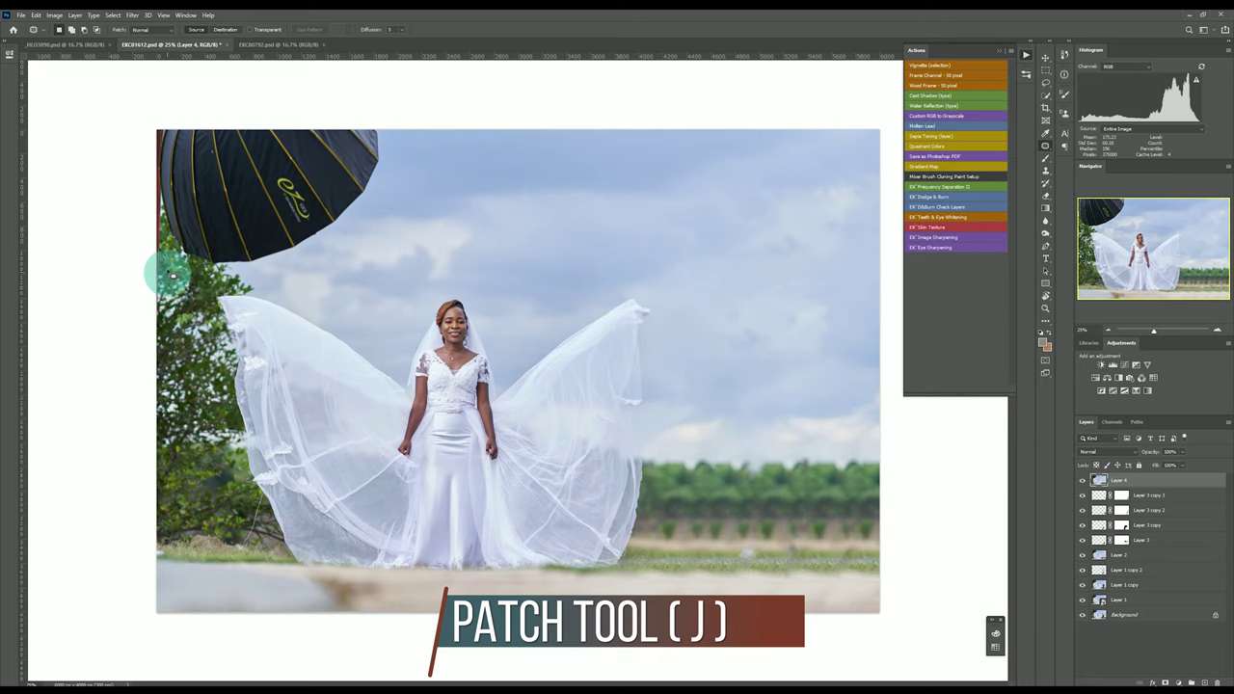
pyautogui.moveTo(175, 250)
pyautogui.mouseDown()
pyautogui.moveTo(232, 267)
pyautogui.moveTo(289, 257)
pyautogui.moveTo(357, 227)
pyautogui.moveTo(399, 158)
pyautogui.moveTo(358, 116)
pyautogui.moveTo(145, 103)
pyautogui.moveTo(97, 143)
pyautogui.moveTo(51, 243)
pyautogui.moveTo(204, 122)
pyautogui.moveTo(141, 113)
pyautogui.mouseUp()
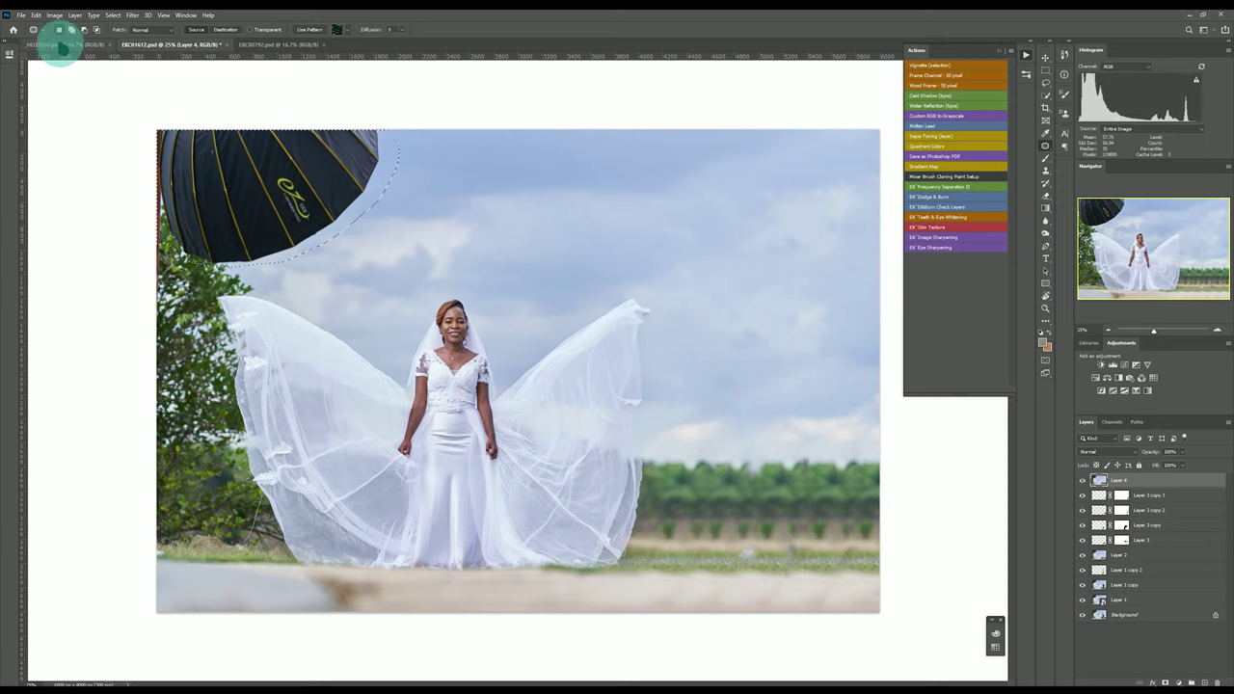
pyautogui.click(36, 15)
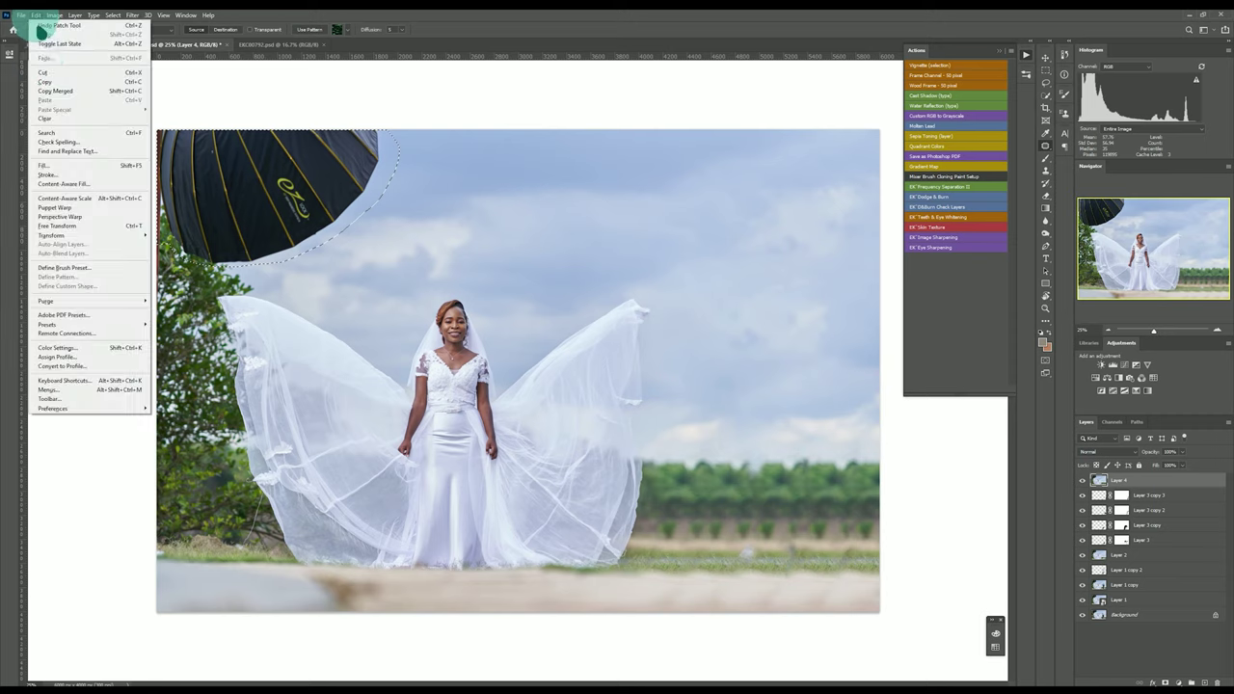
# - Run Content-Aware Fill on the outlined umbrella area and apply the sky-and-foliage result
pyautogui.click(65, 184)
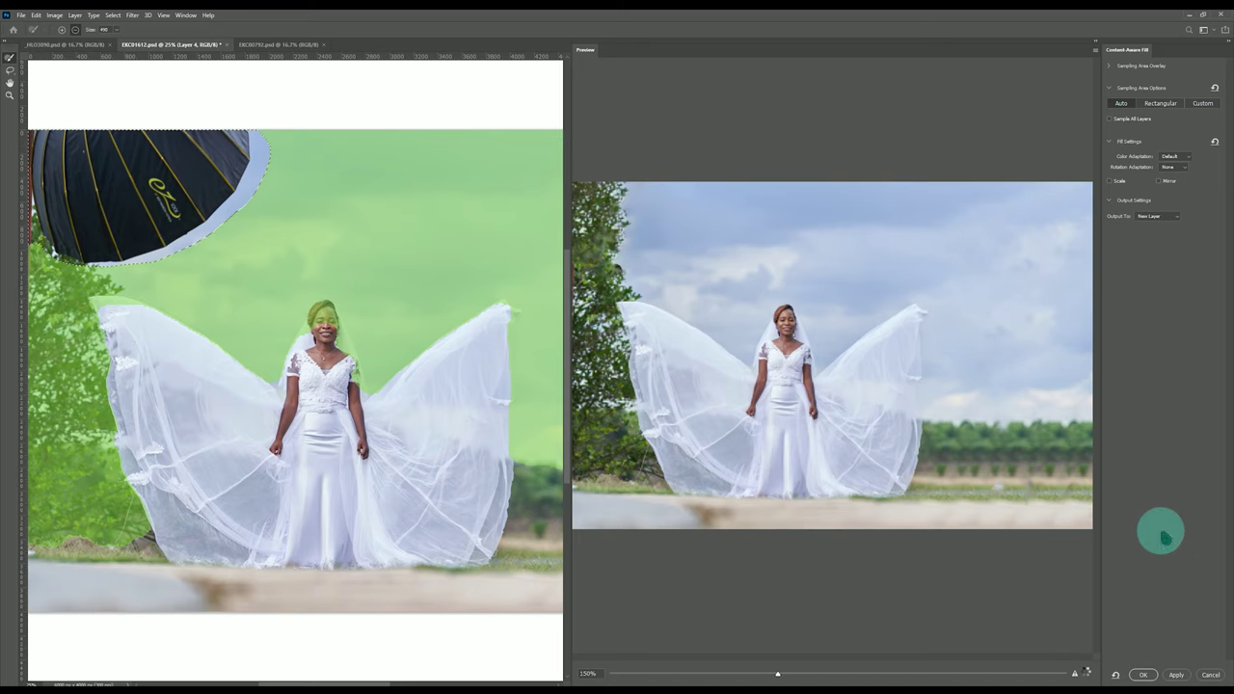
pyautogui.click(1143, 675)
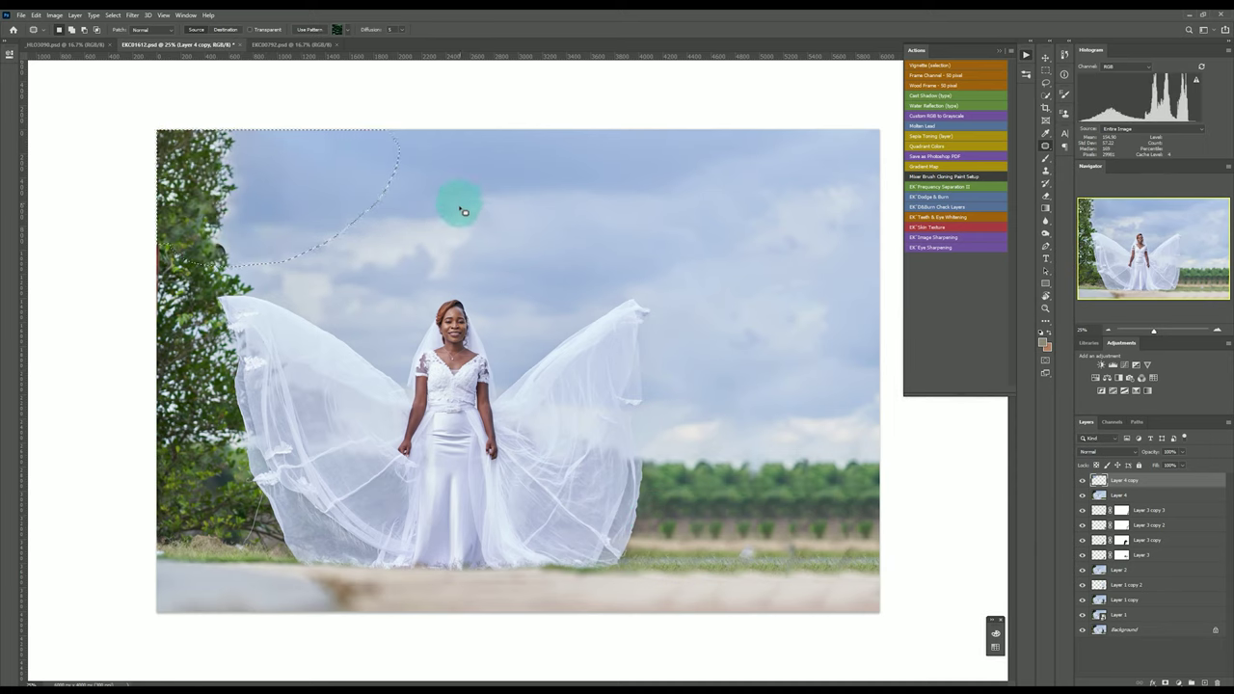
# - Deselect, zoom in on the filled corner, and toggle a layer to compare before and after
pyautogui.click(1046, 73)
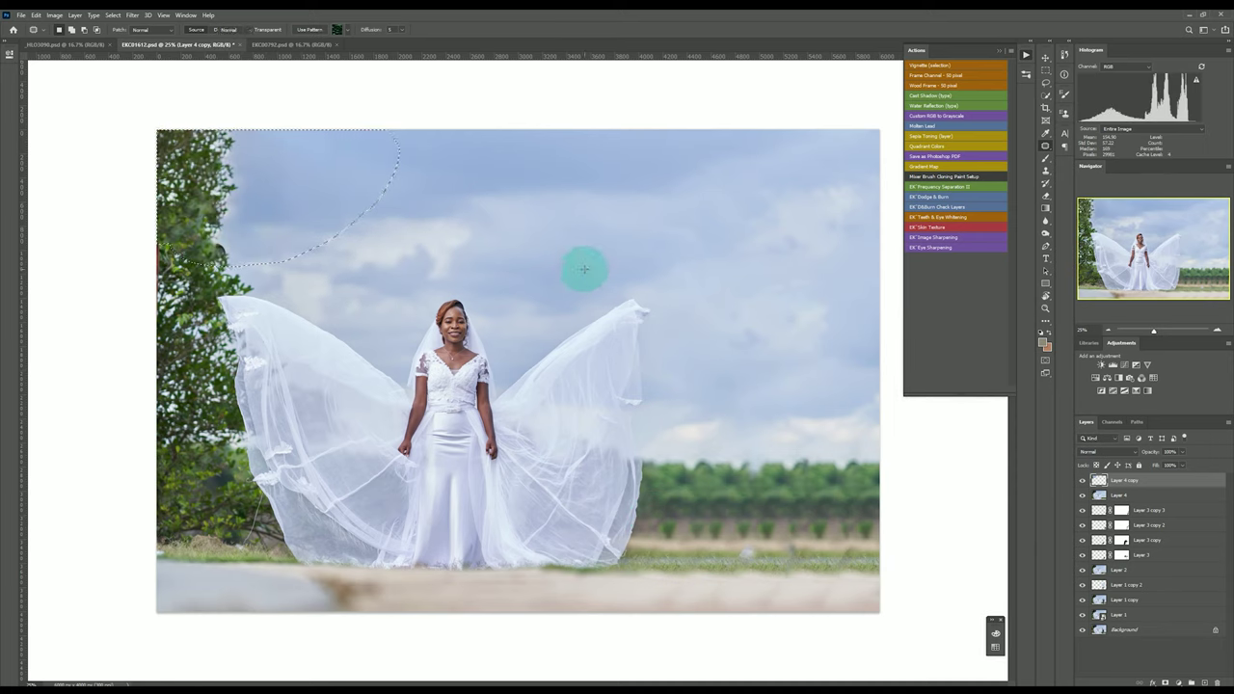
pyautogui.rightClick(337, 192)
pyautogui.click(350, 192)
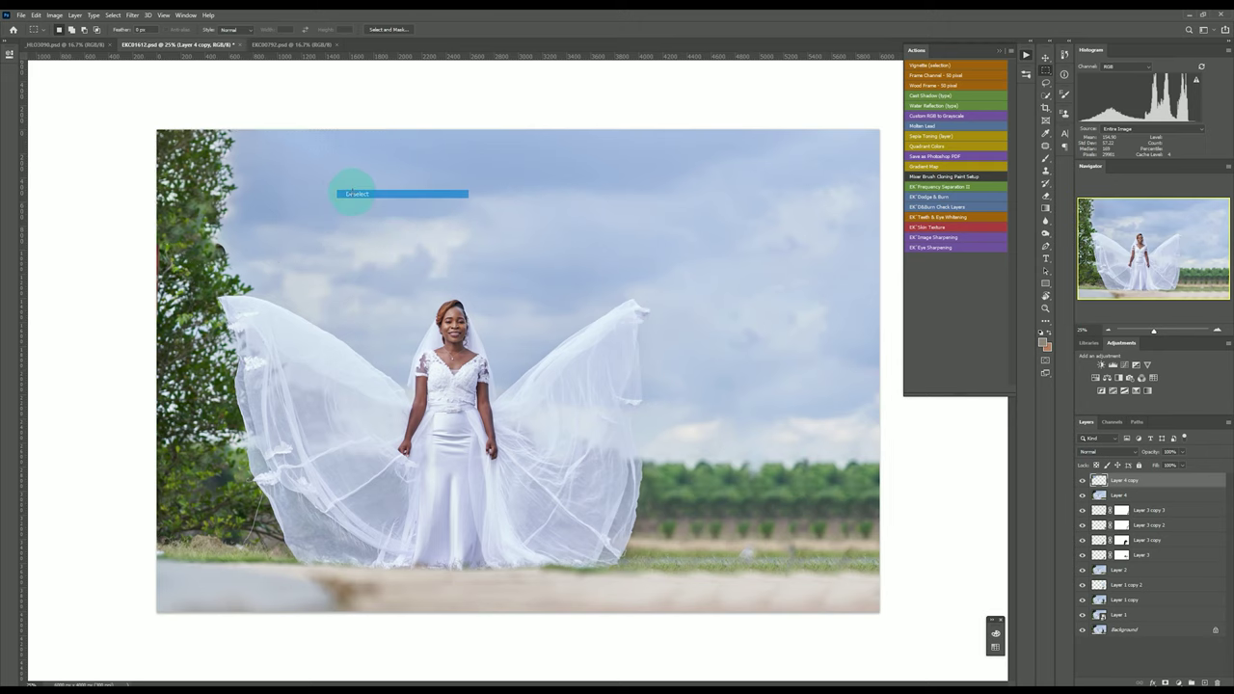
pyautogui.hotkey('ctrl', '+')
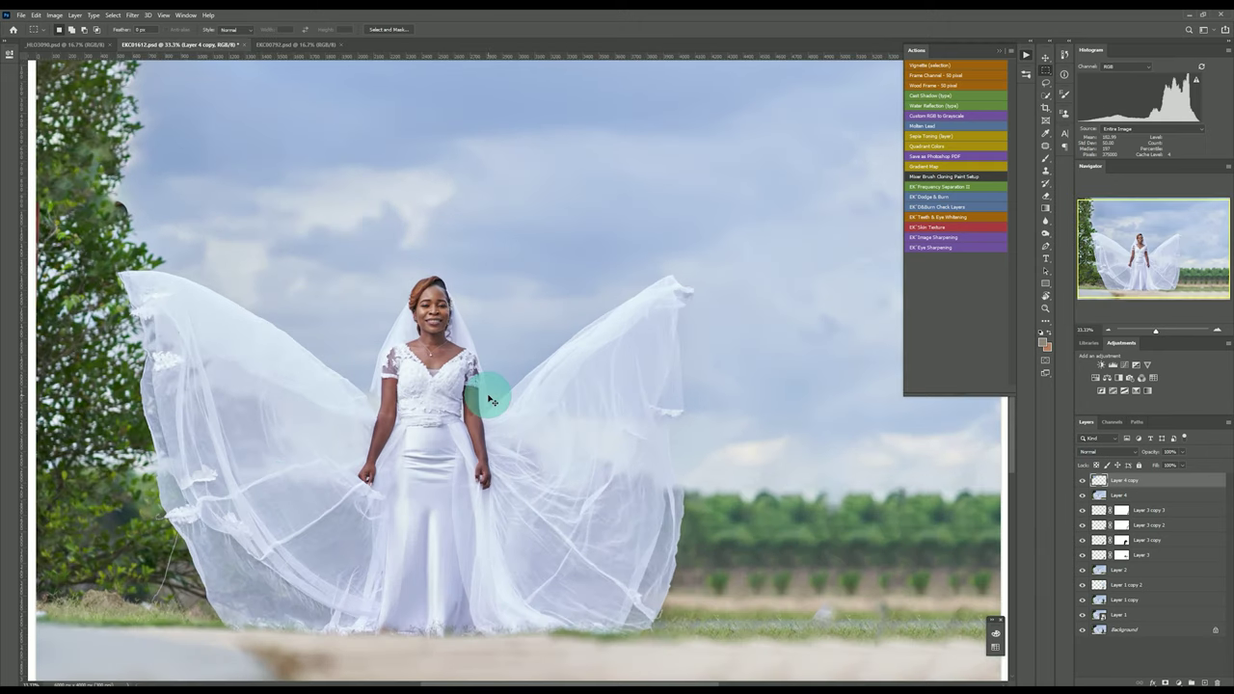
pyautogui.scroll(2, 491, 394)
pyautogui.hscroll(-5, 660, 675)
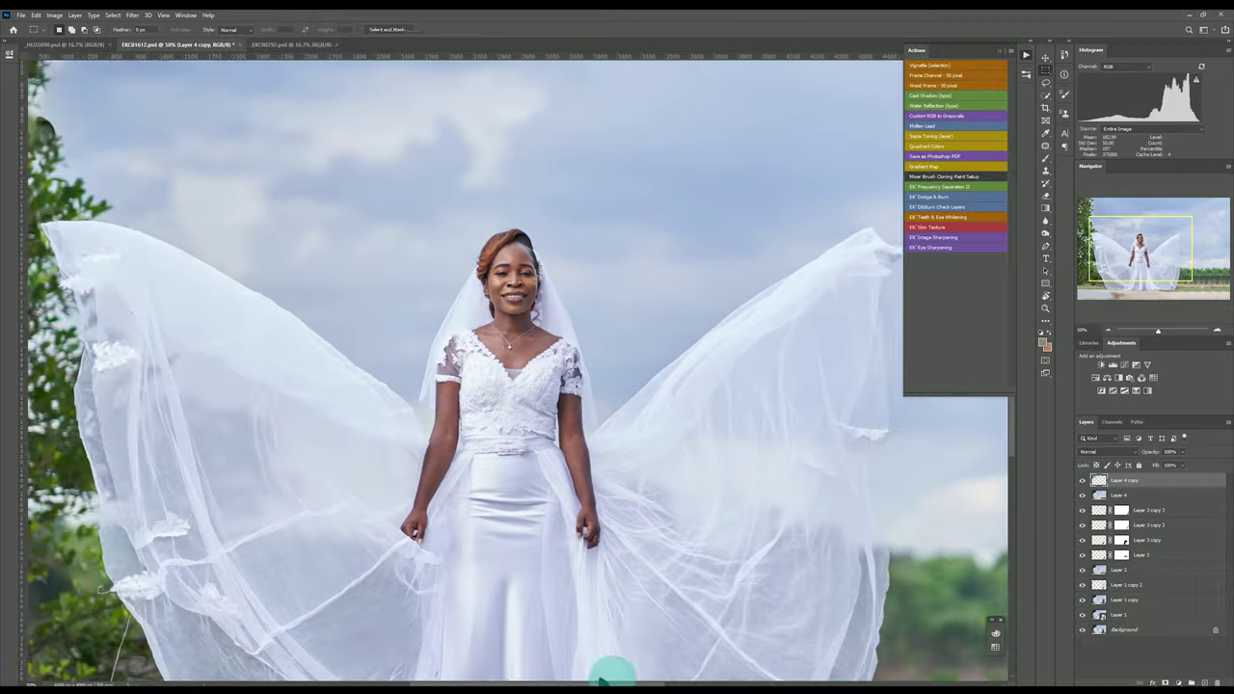
pyautogui.scroll(-3, 573, 565)
pyautogui.scroll(-1, 575, 564)
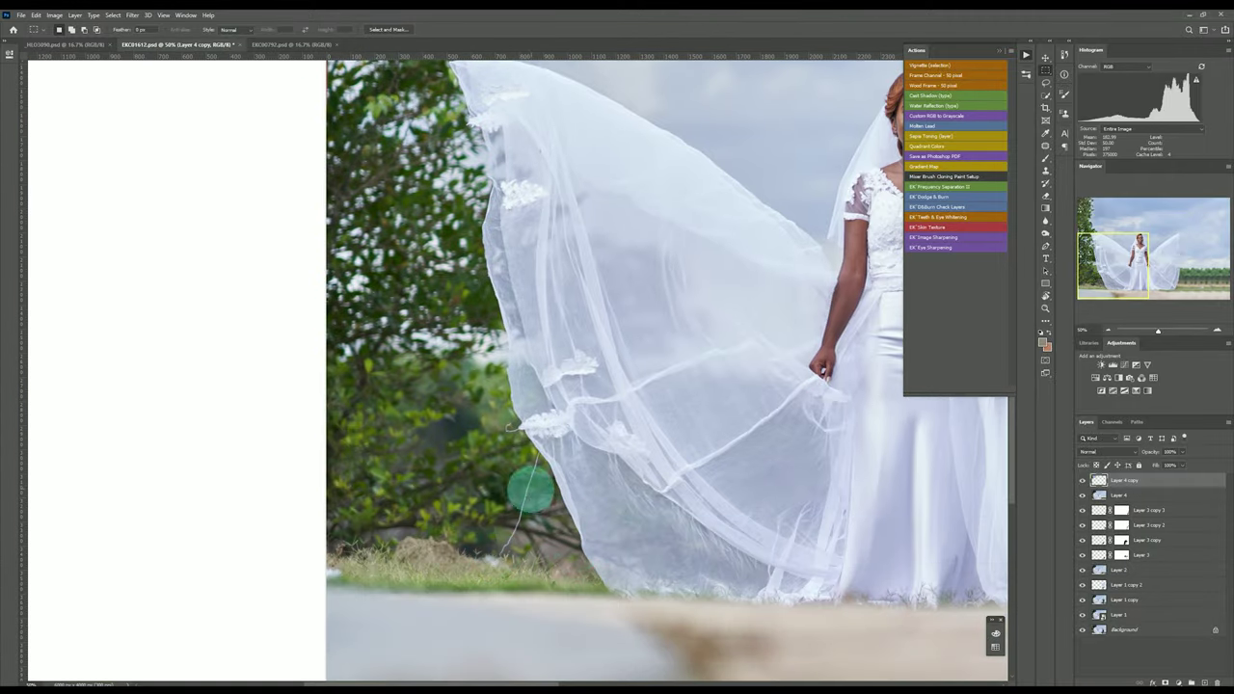
pyautogui.click(1088, 512)
pyautogui.hotkey('ctrl', '-')
pyautogui.hotkey('ctrl', '-')
pyautogui.hotkey('ctrl', '-')
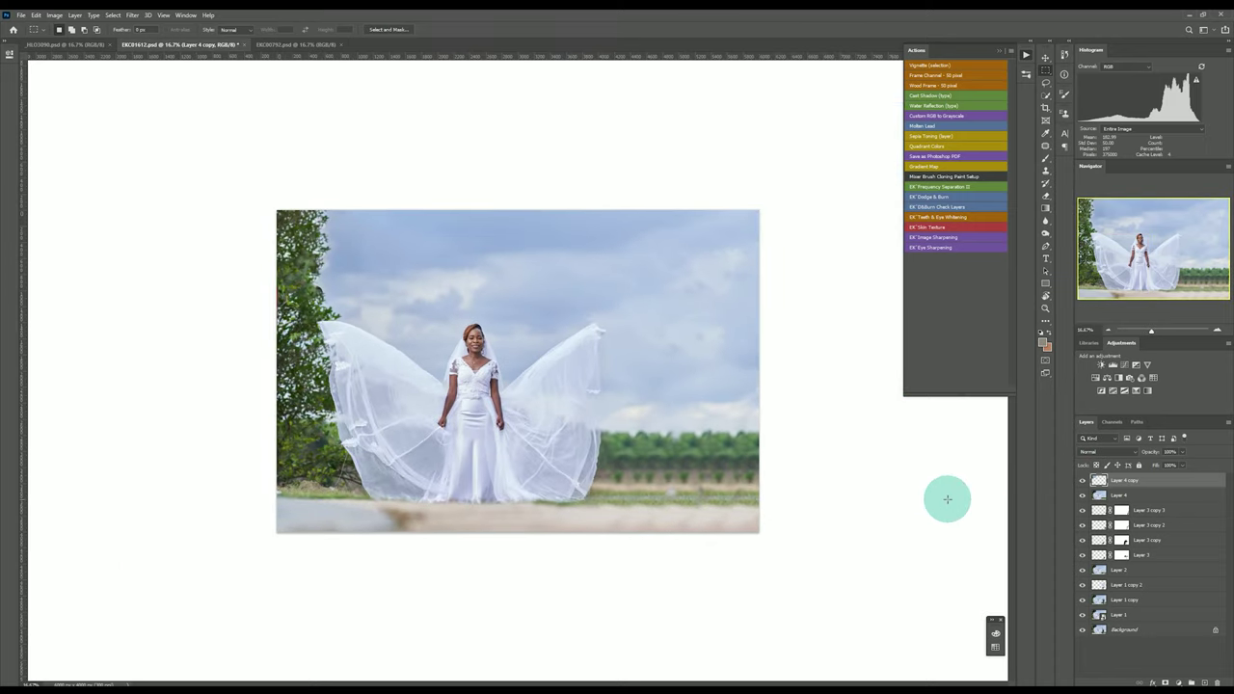
# - Stamp all visible layers into Layer 5 and add an empty layer above it
pyautogui.hotkey('ctrl', 'shift', 'alt', 'e')
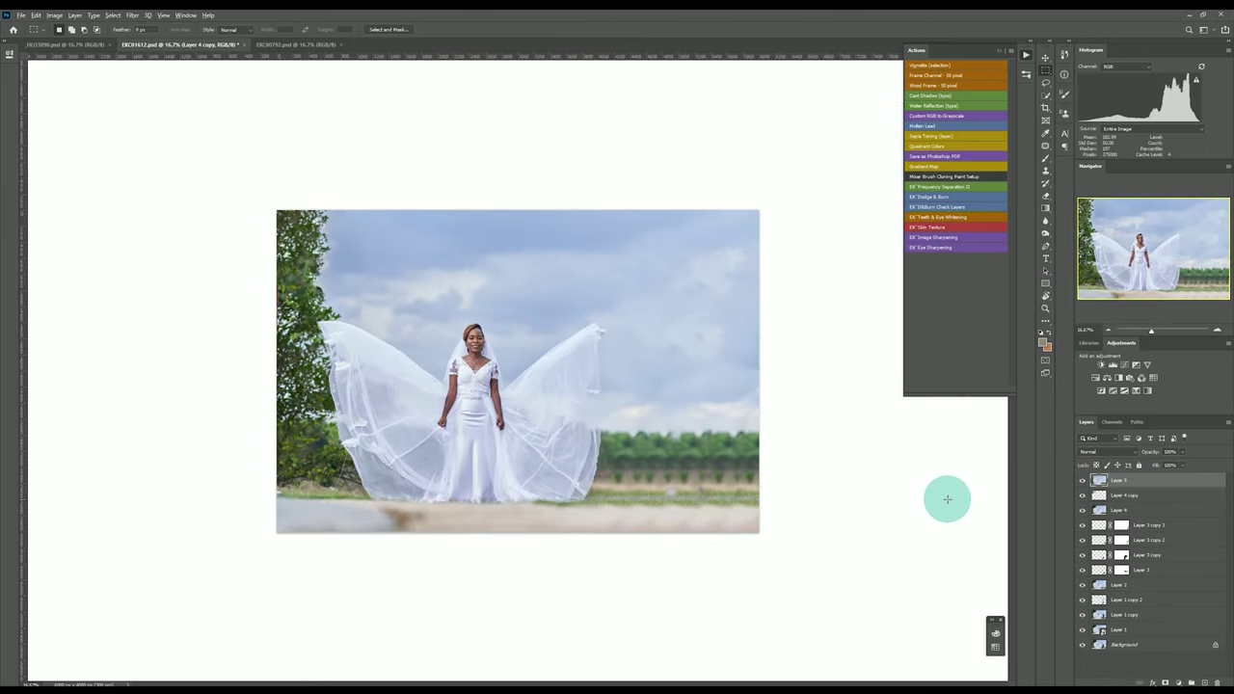
pyautogui.hotkey('ctrl', '+')
pyautogui.hotkey('ctrl', '+')
pyautogui.hotkey('ctrl', '+')
pyautogui.hotkey('ctrl', '+')
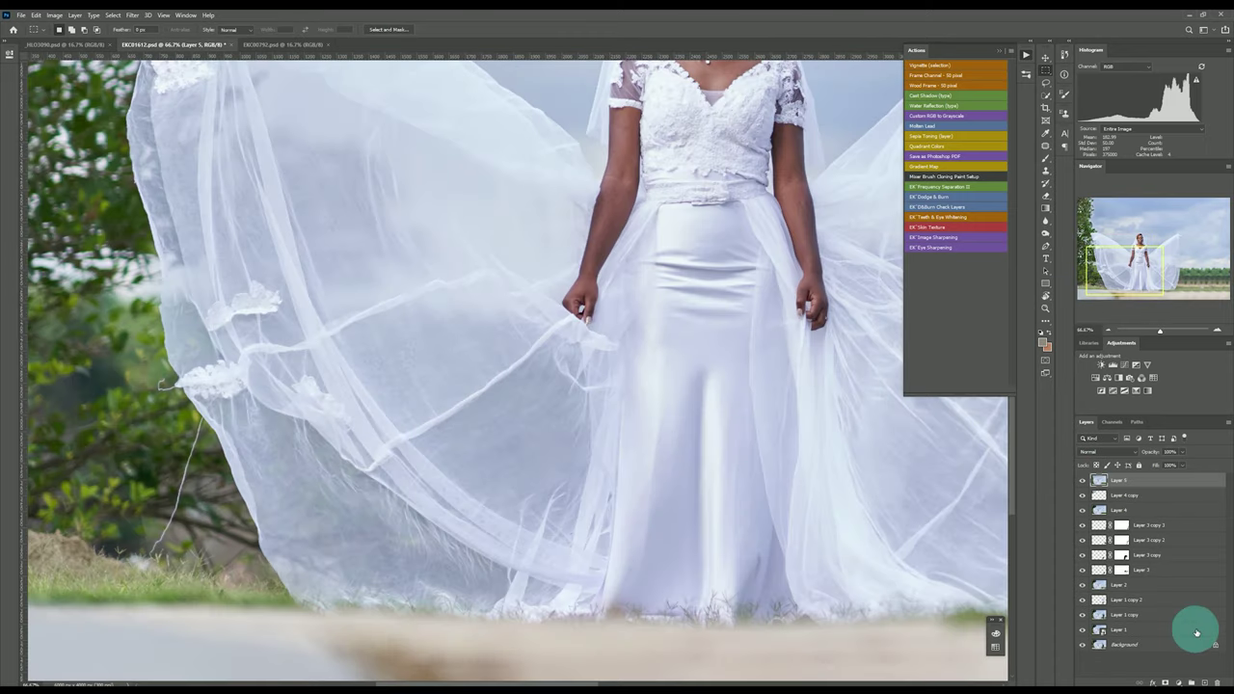
pyautogui.click(1205, 682)
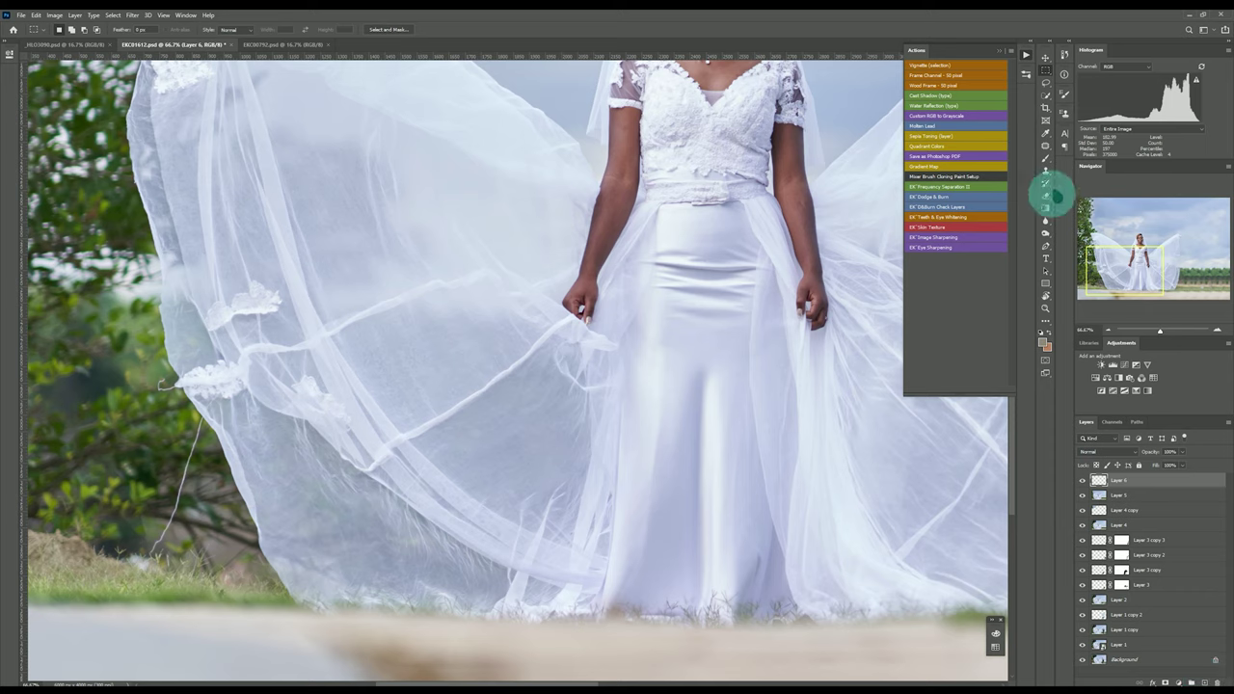
# - Select the Healing Brush Tool for touch-ups on Layer 6 and zoom out to the whole photo
pyautogui.click(1046, 146)
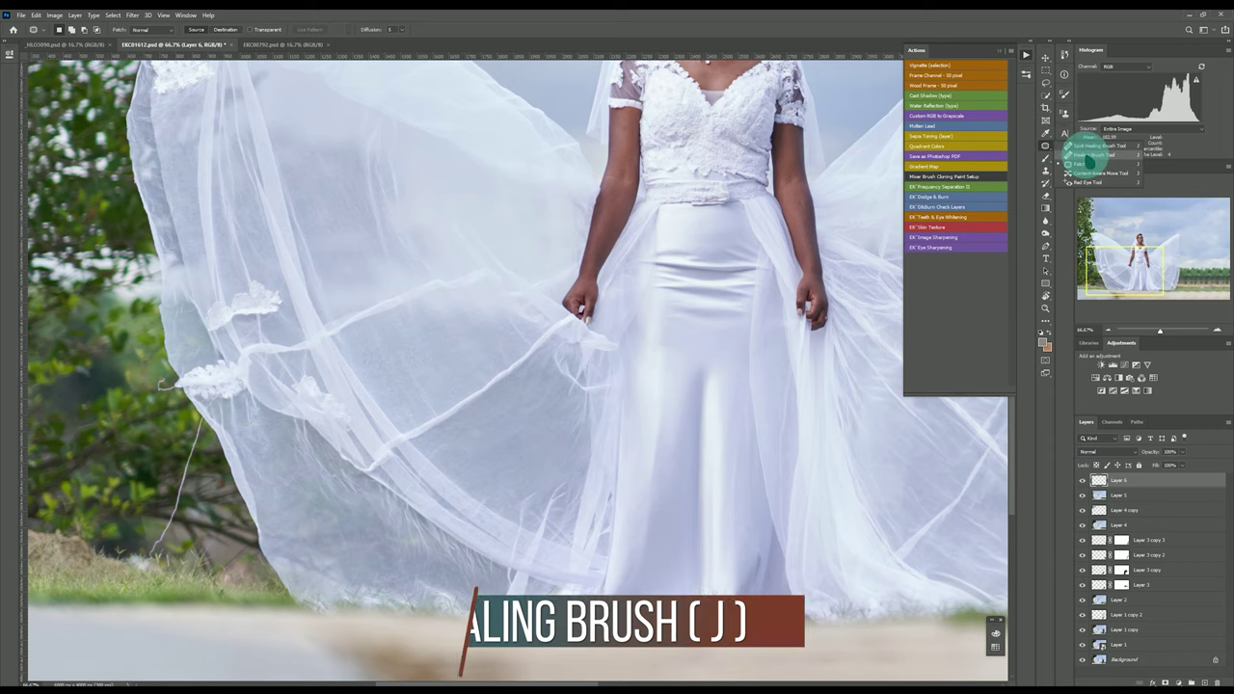
pyautogui.click(1094, 154)
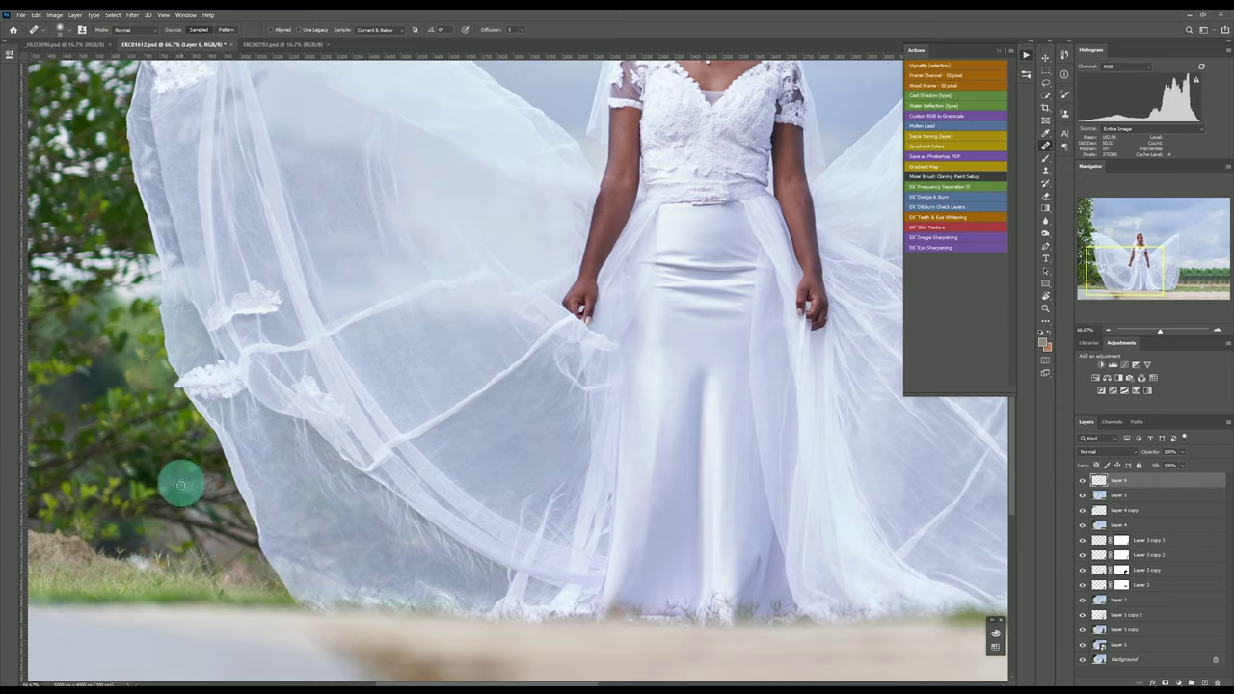
pyautogui.hotkey('ctrl', '-')
pyautogui.hotkey('ctrl', '-')
pyautogui.hotkey('ctrl', '-')
pyautogui.hotkey('ctrl', '-')
pyautogui.hotkey('ctrl', '-')
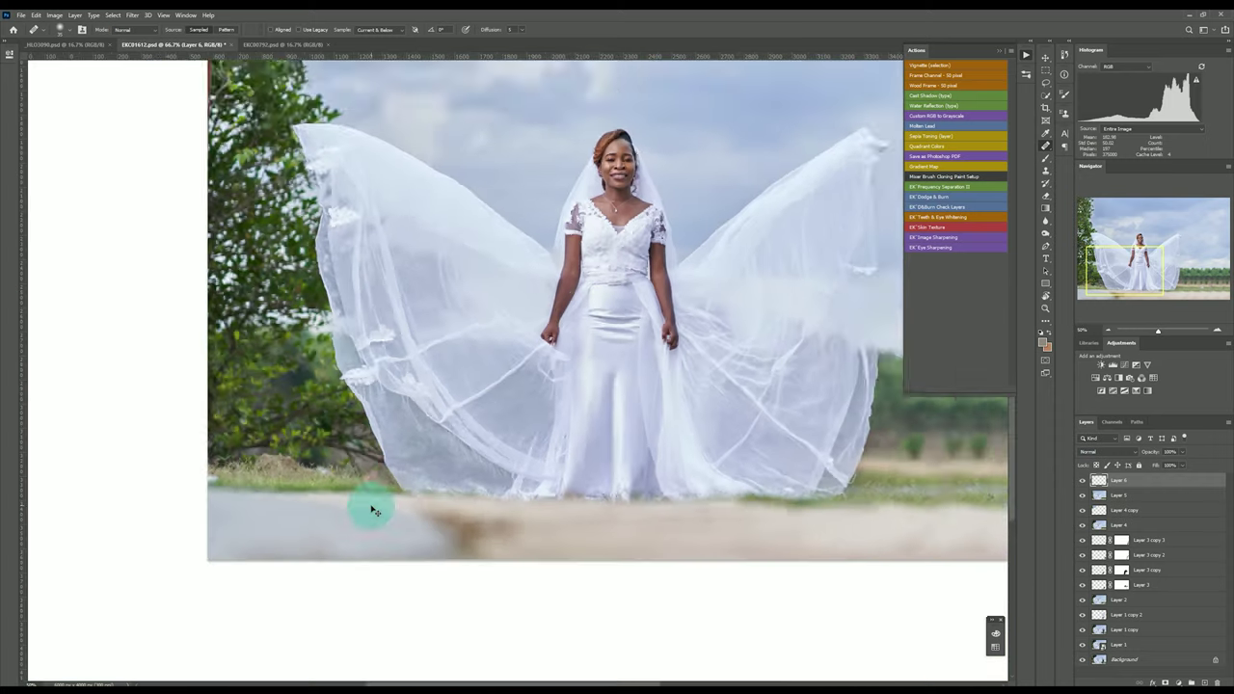
pyautogui.hotkey('ctrl', '+')
pyautogui.hotkey('ctrl', '+')
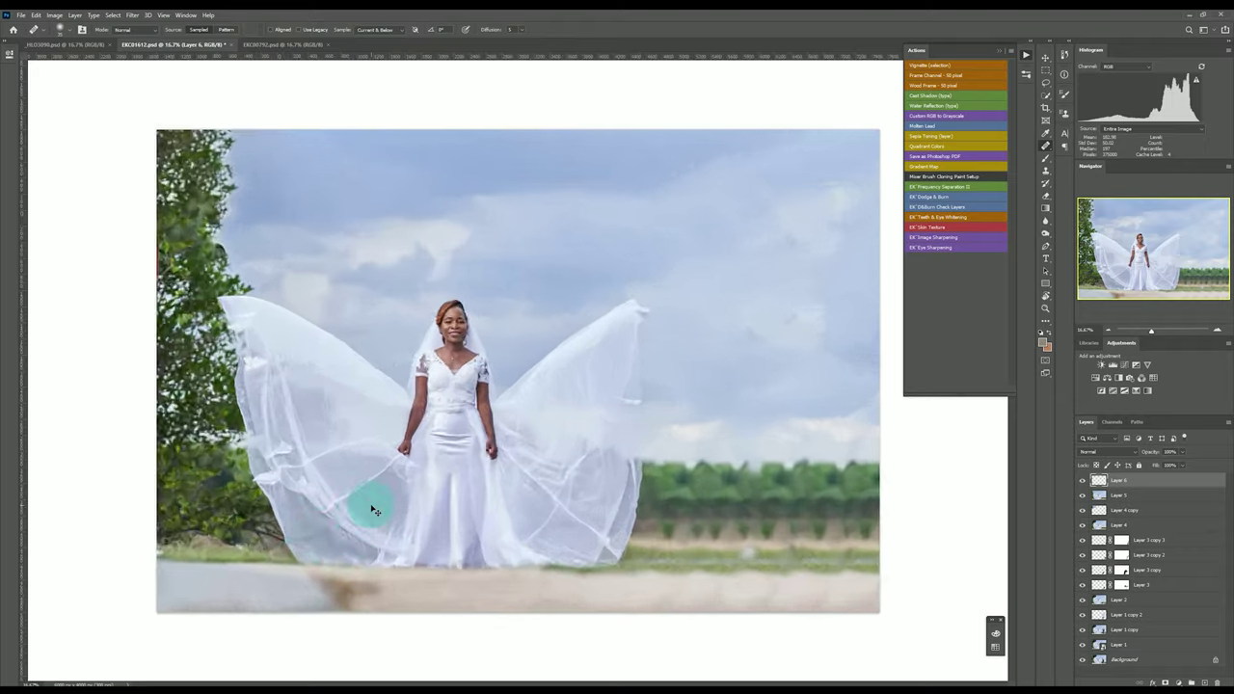
pyautogui.hotkey('ctrl', '-')
pyautogui.hotkey('ctrl', '-')
pyautogui.hotkey('ctrl', '-')
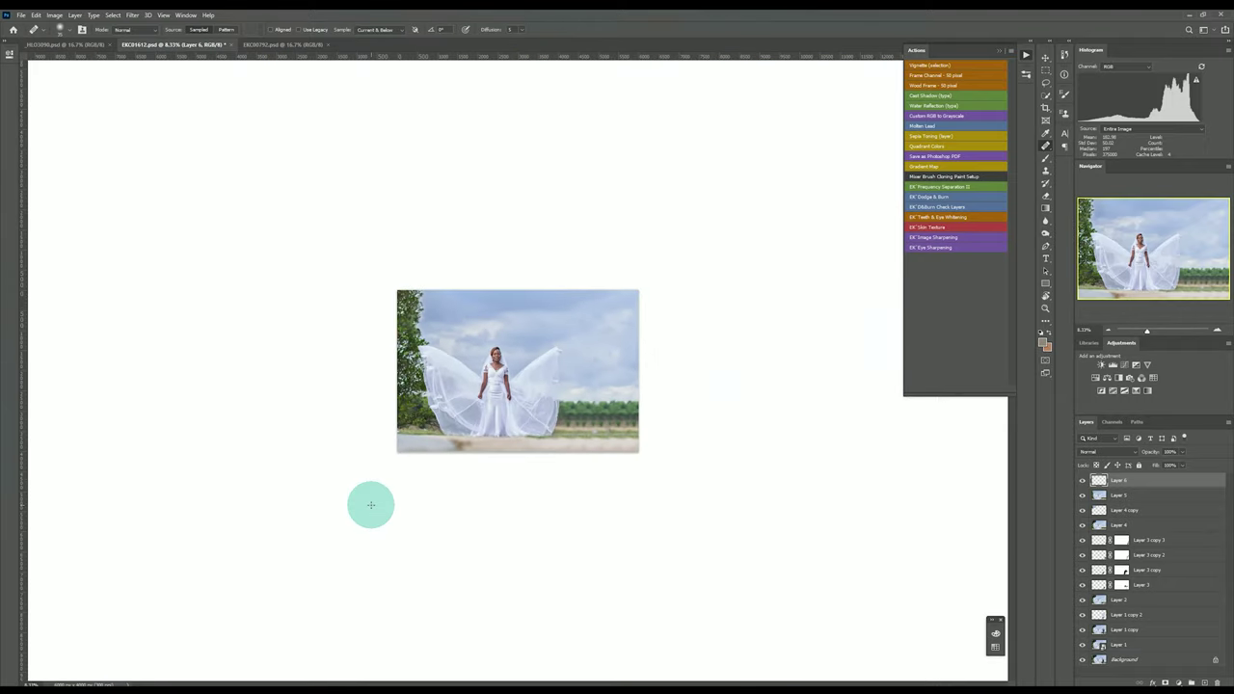